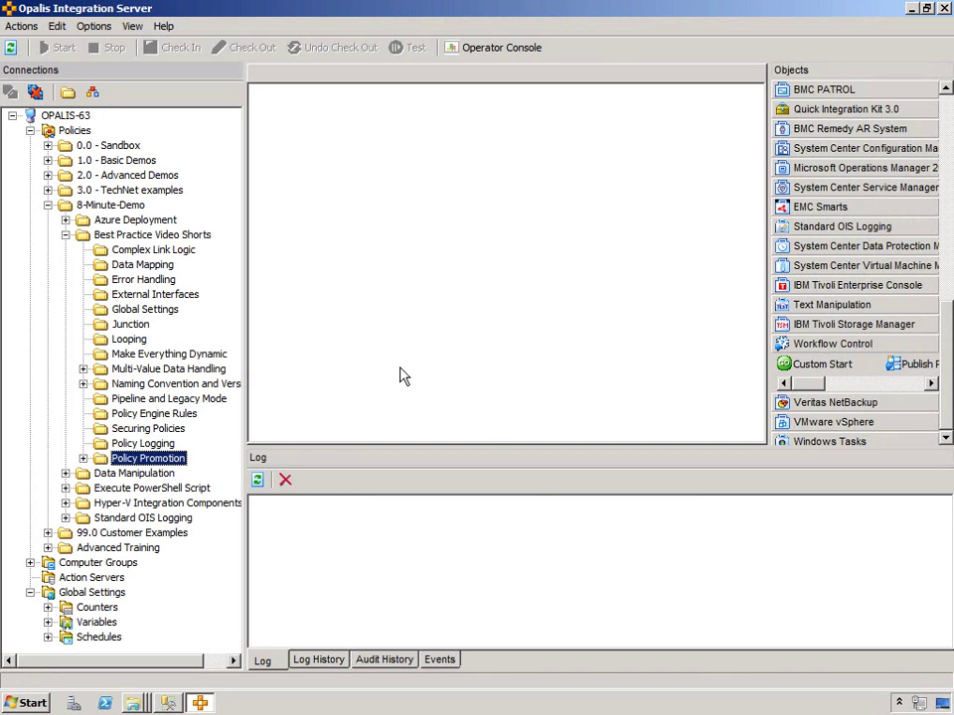
Step: Open the 0.0 Critical Process folder under Policy Promotion to display its policy
{"action": "left_click", "coordinate": [394, 395]}
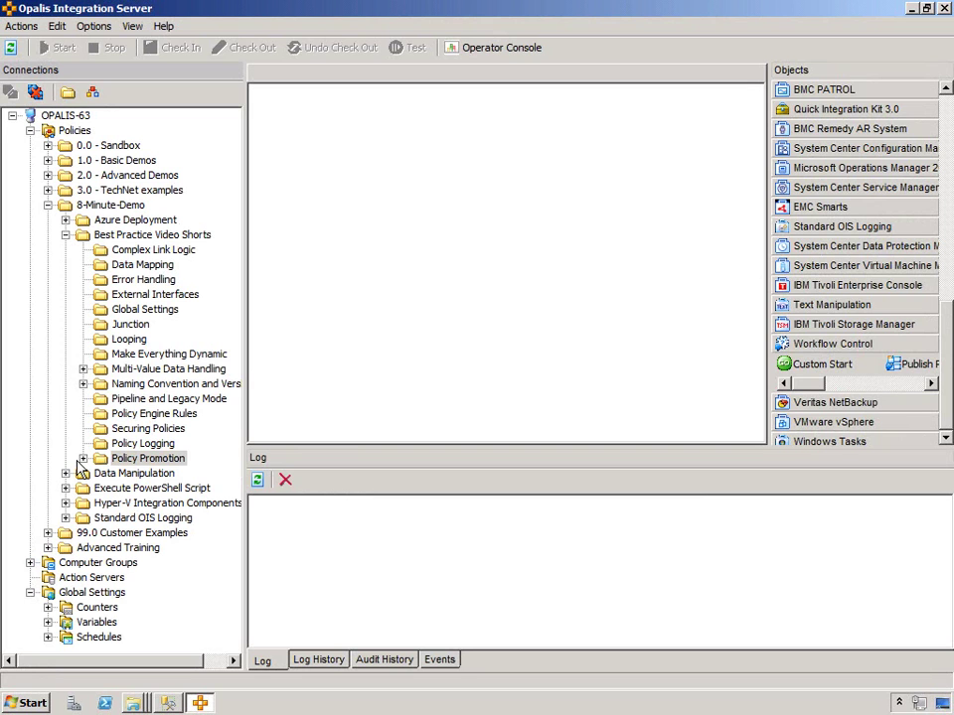
{"action": "left_click", "coordinate": [119, 459]}
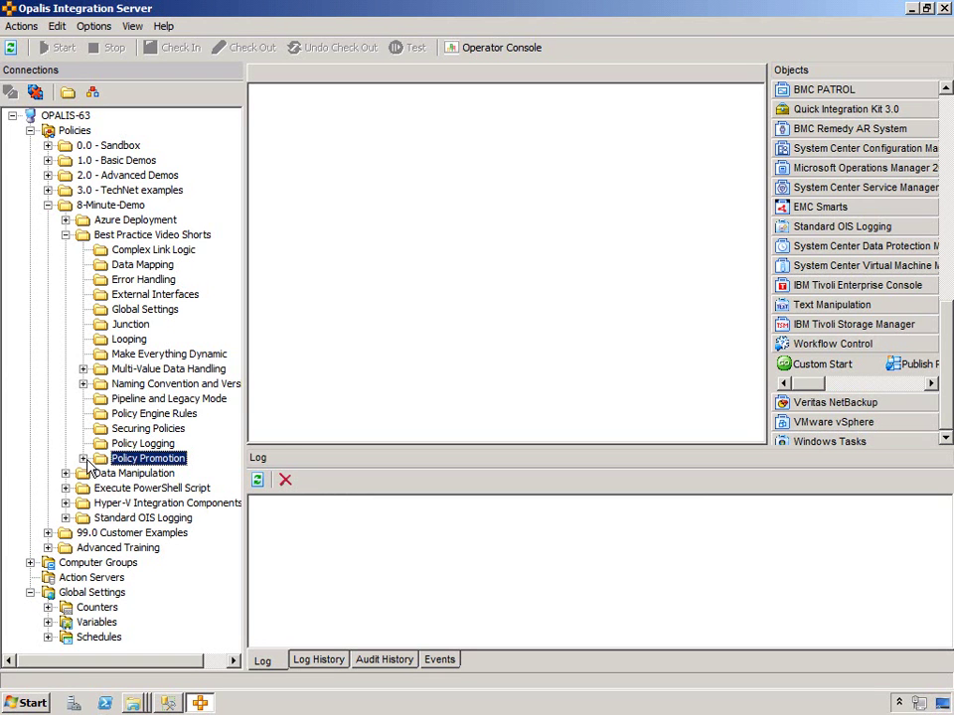
{"action": "left_click", "coordinate": [85, 459]}
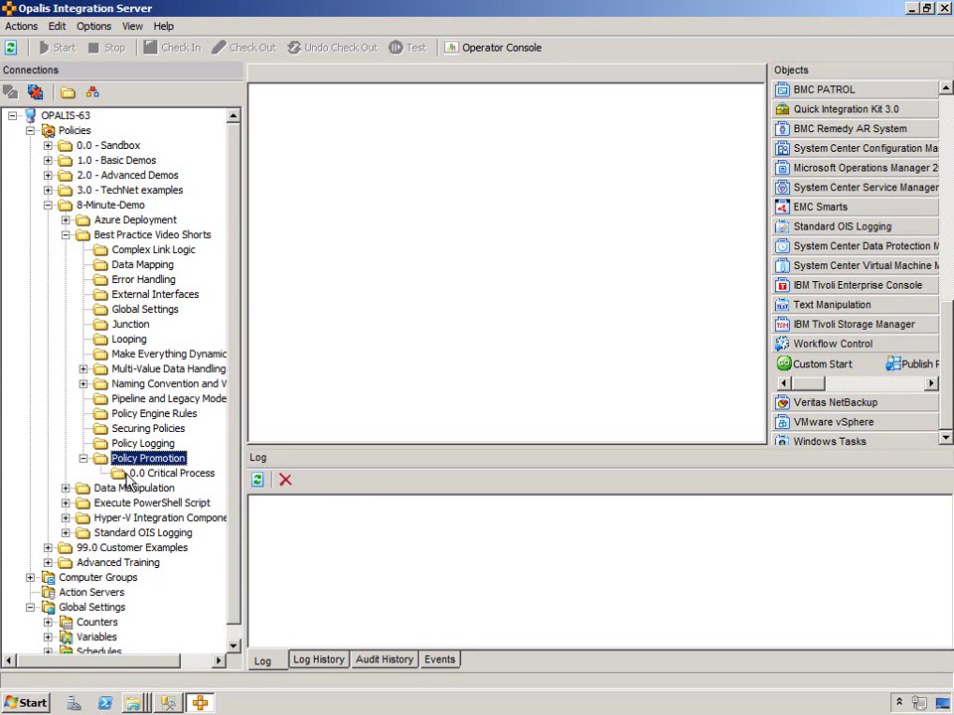
{"action": "left_click", "coordinate": [159, 474]}
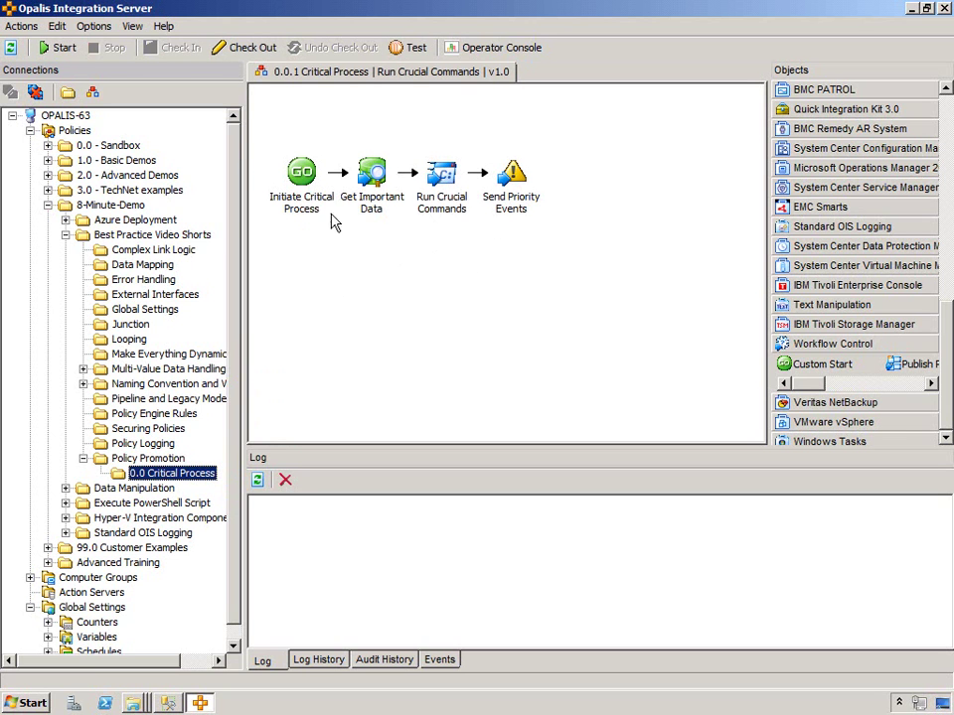
Step: Examine the Get Important Data connection settings and the properties of Run Crucial Commands and Send Priority Events without changing them
{"action": "double_click", "coordinate": [370, 175]}
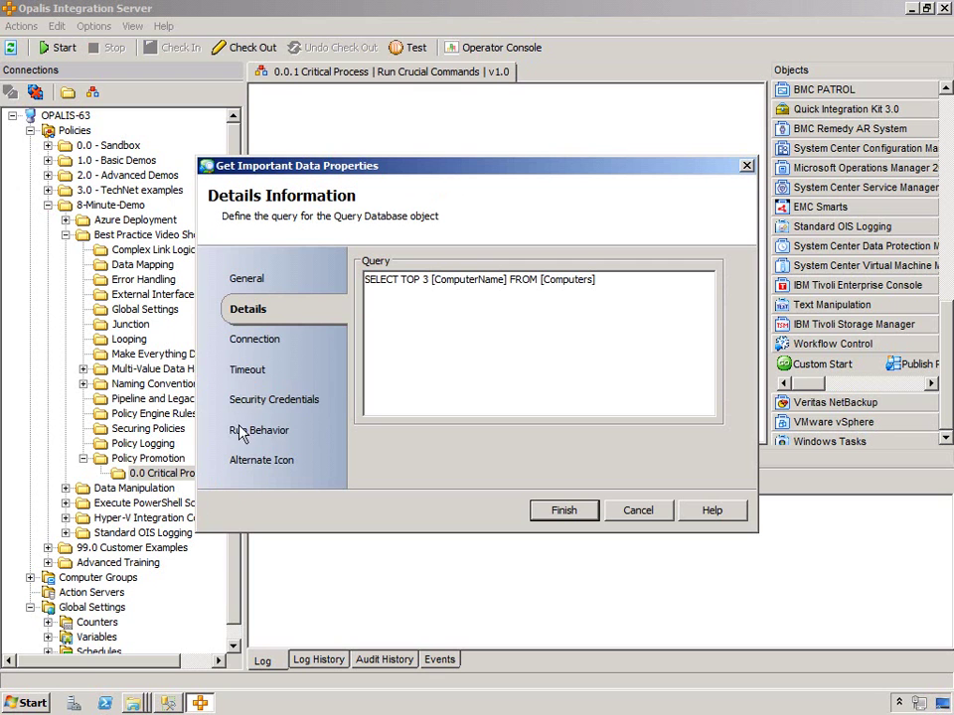
{"action": "left_click", "coordinate": [255, 340]}
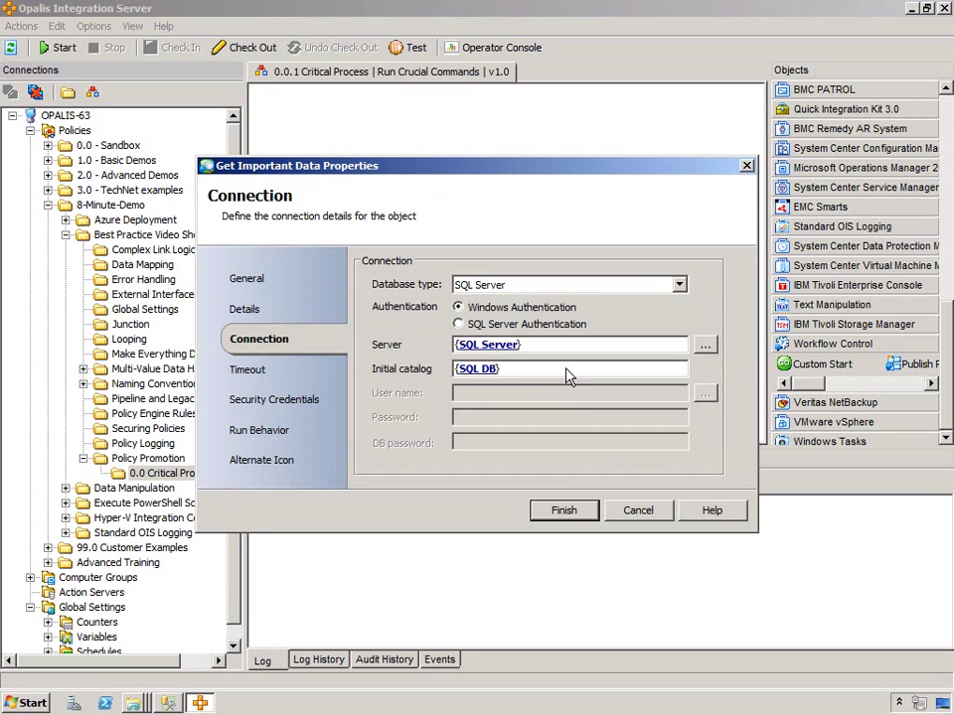
{"action": "left_click", "coordinate": [625, 506]}
{"action": "double_click", "coordinate": [441, 175]}
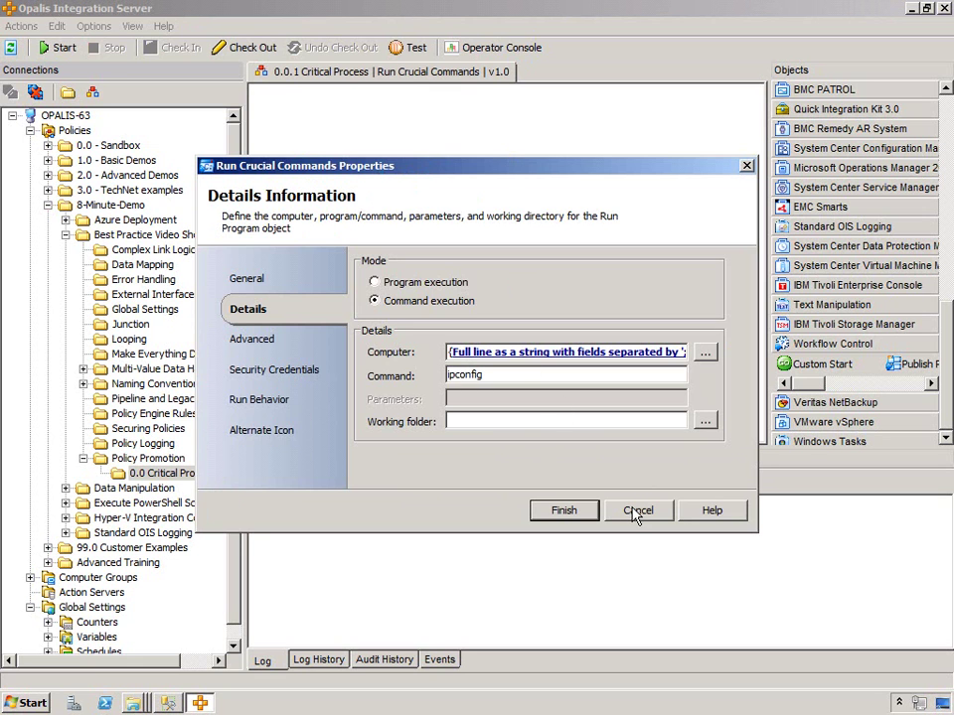
{"action": "left_click", "coordinate": [635, 510]}
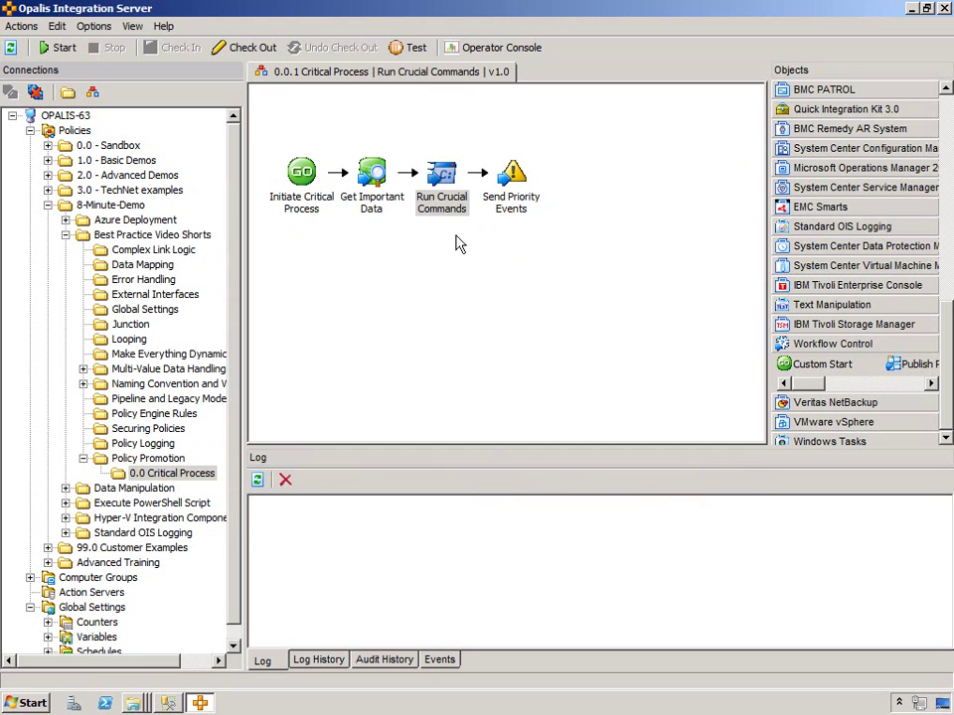
{"action": "double_click", "coordinate": [524, 203]}
{"action": "left_click", "coordinate": [636, 510]}
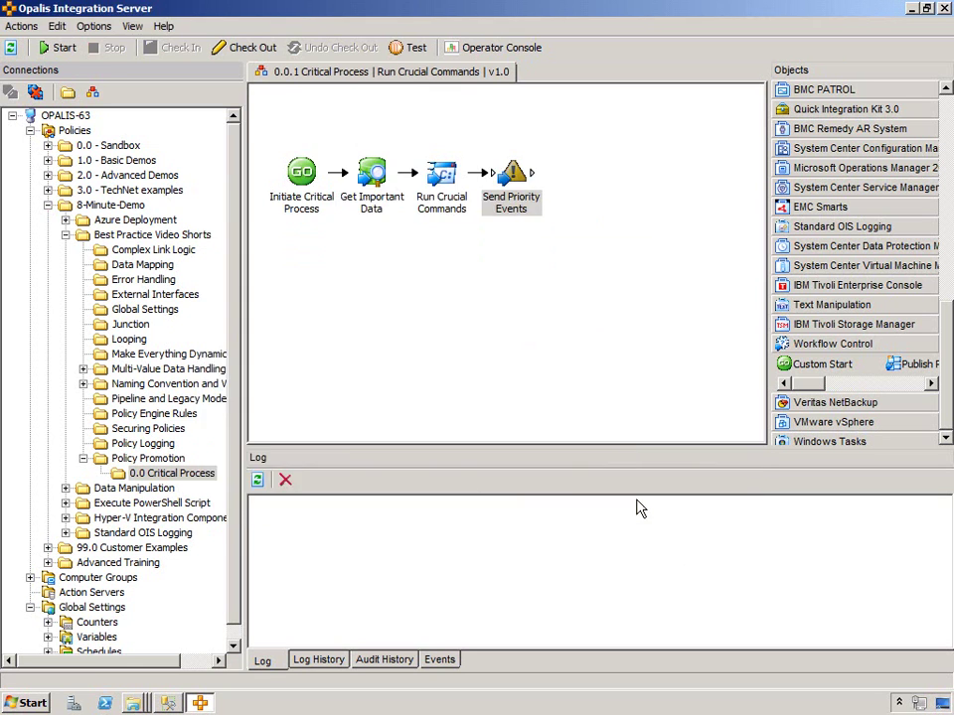
{"action": "left_click", "coordinate": [303, 177]}
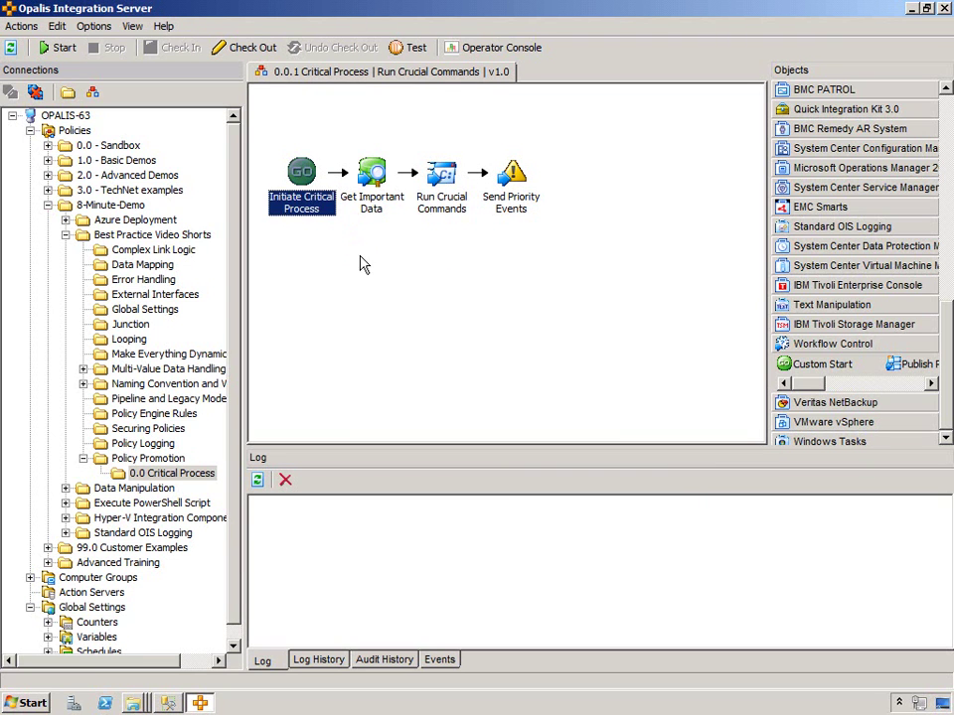
{"action": "left_click", "coordinate": [369, 266]}
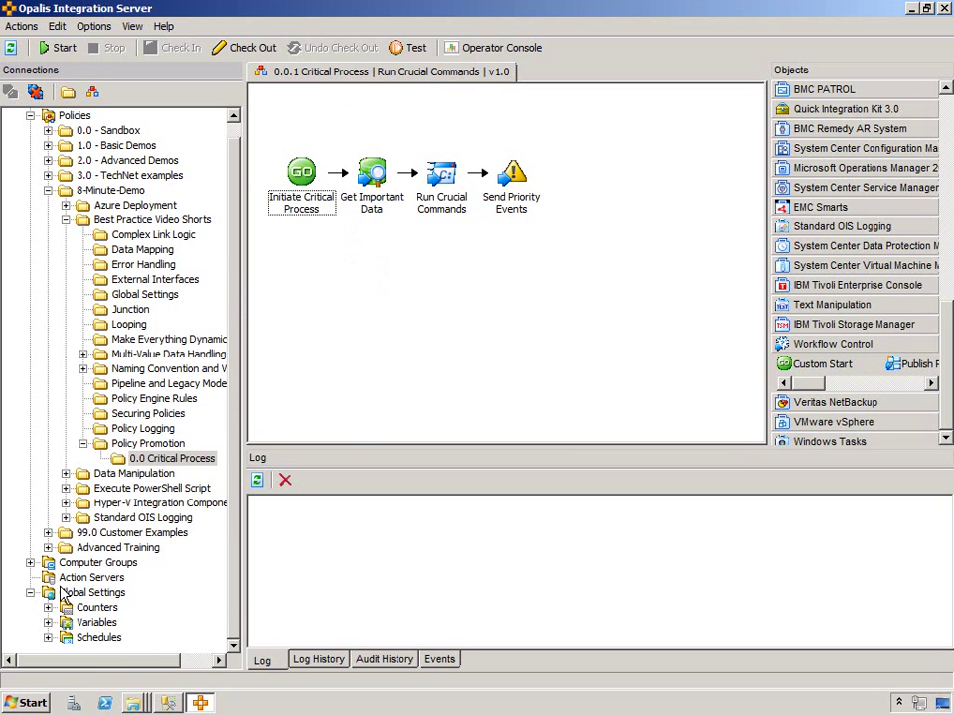
Step: Examine the global variable folders for Policy Promotion in the connections tree
{"action": "left_click", "coordinate": [47, 637]}
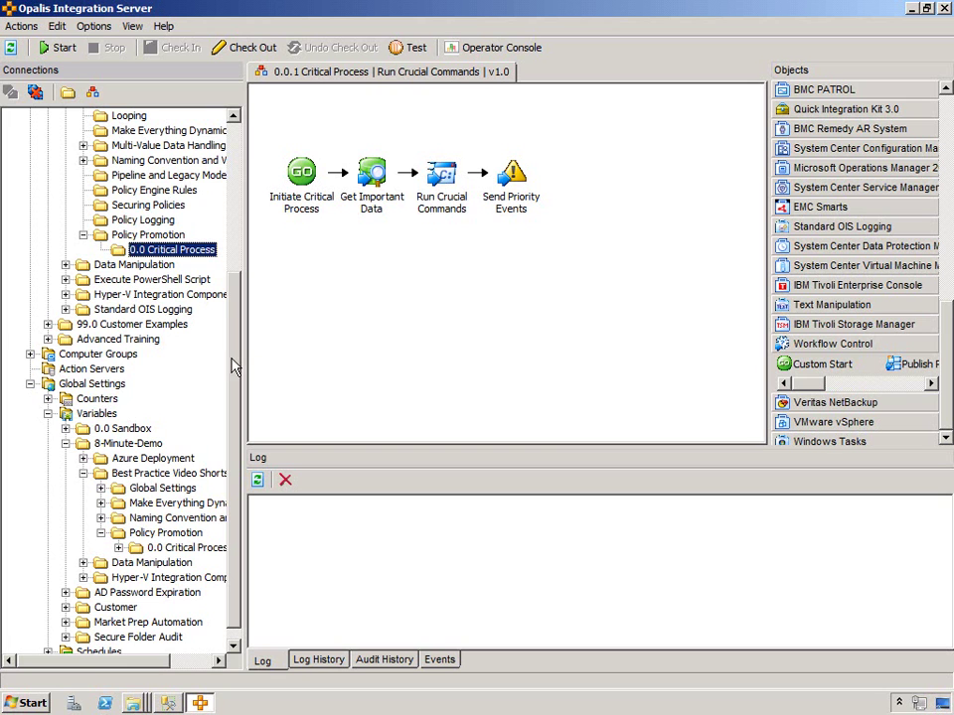
{"action": "left_click_drag", "start_coordinate": [240, 355], "coordinate": [240, 181]}
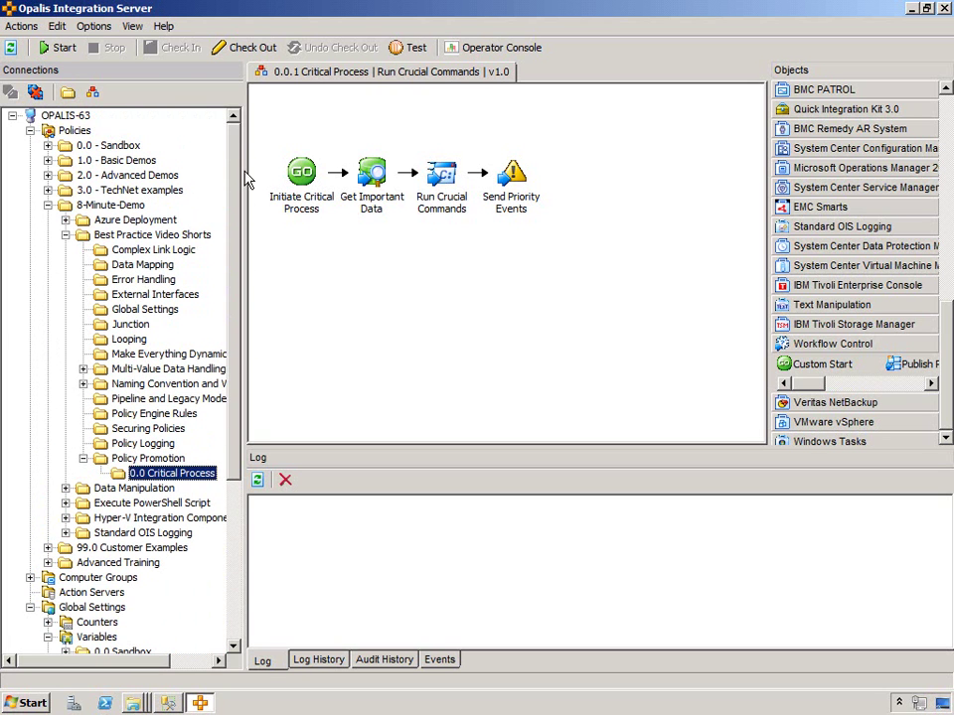
Step: Review the log history and events of the Critical Process policy
{"action": "left_click", "coordinate": [318, 659]}
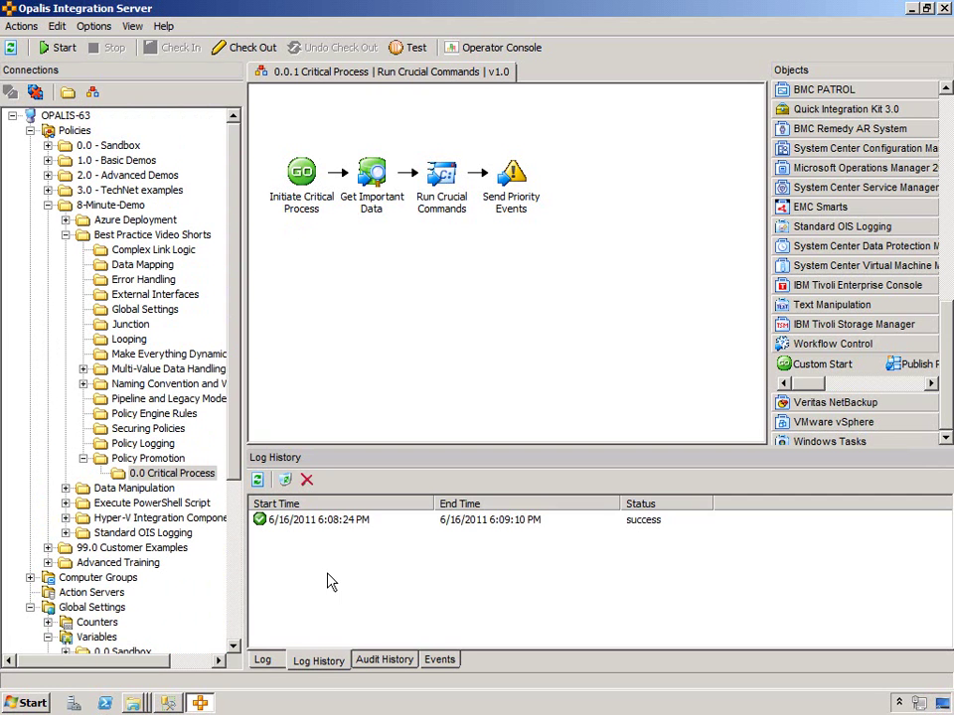
{"action": "left_click", "coordinate": [324, 523]}
{"action": "left_click", "coordinate": [439, 660]}
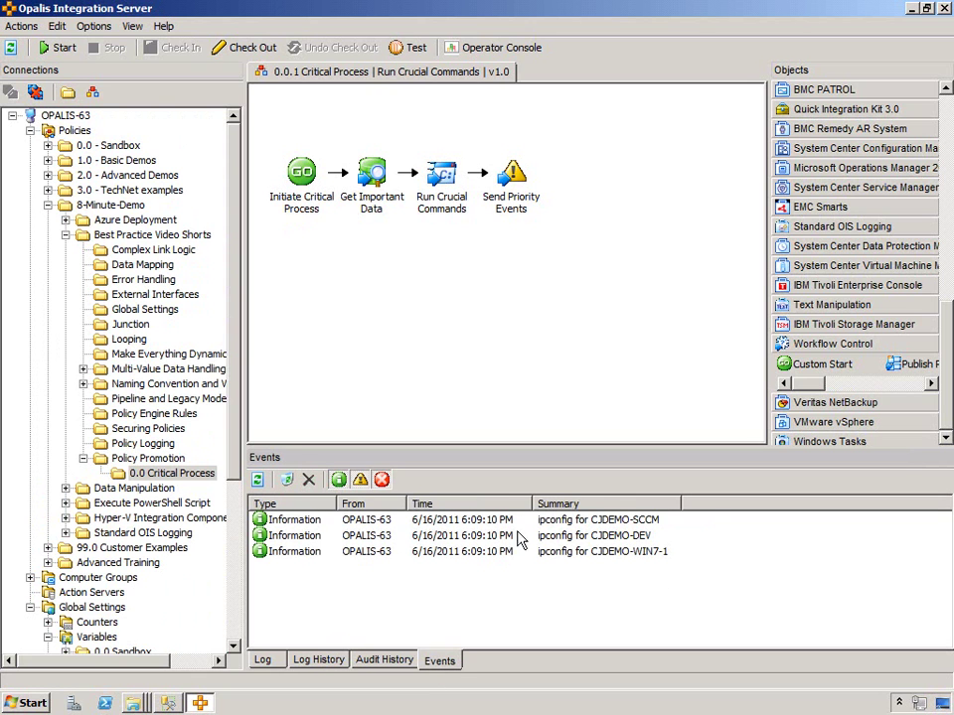
{"action": "left_click", "coordinate": [318, 660]}
{"action": "left_click", "coordinate": [439, 382]}
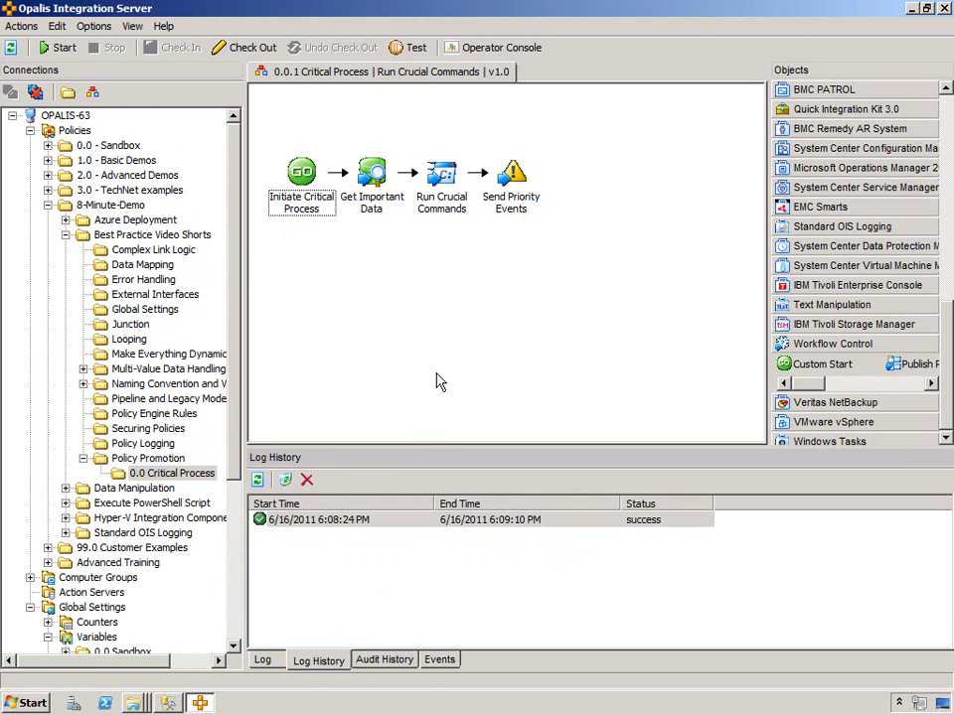
Step: Set up an export of the Policy Promotion folder without counters, schedules, computer groups or global configurations
{"action": "left_click", "coordinate": [137, 459]}
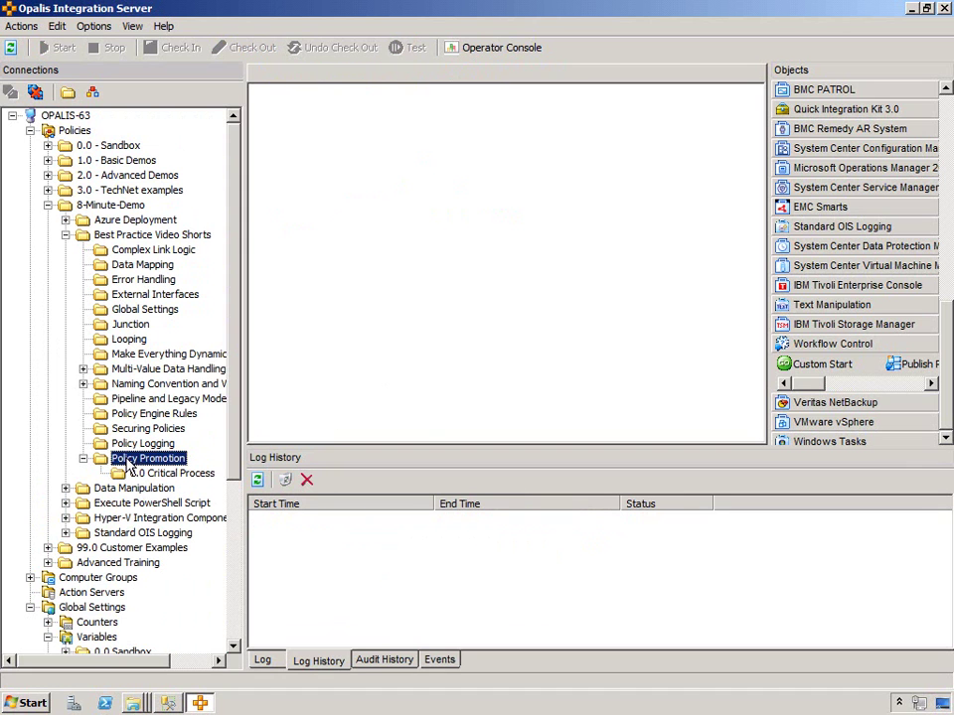
{"action": "right_click", "coordinate": [129, 460]}
{"action": "left_click", "coordinate": [164, 564]}
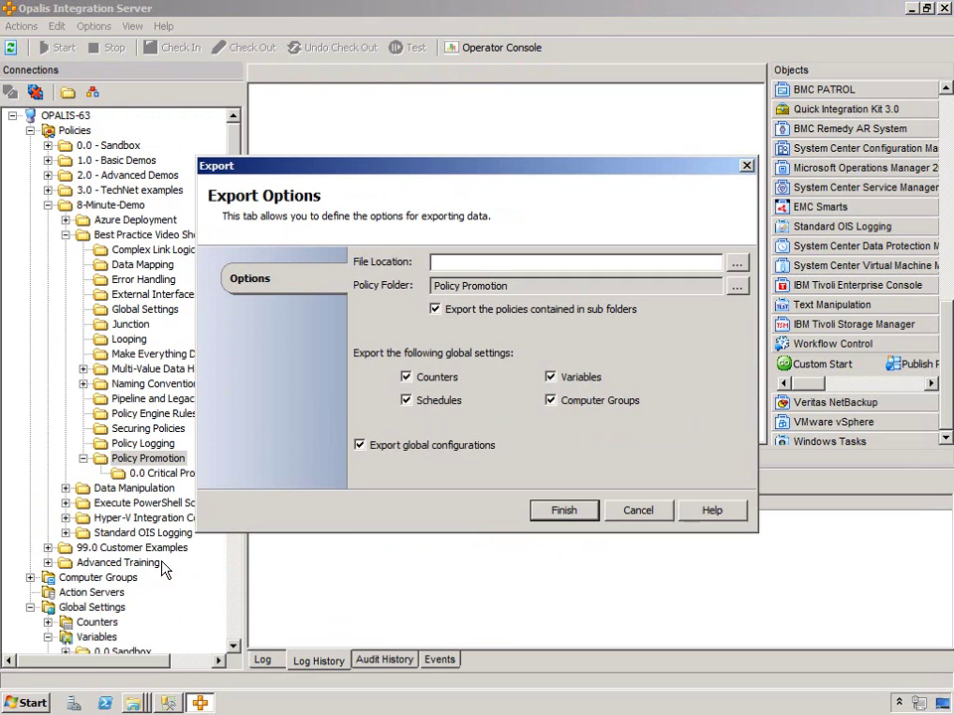
{"action": "left_click", "coordinate": [415, 378]}
{"action": "left_click", "coordinate": [425, 401]}
{"action": "left_click", "coordinate": [588, 410]}
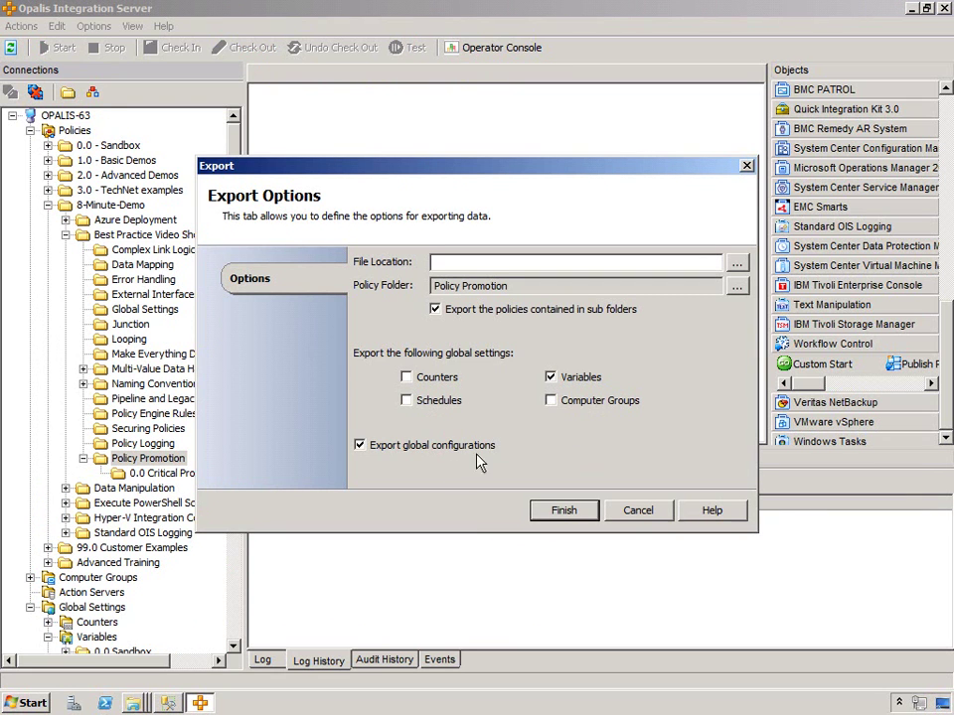
{"action": "left_click", "coordinate": [394, 449]}
Step: Export the folder to \\scdemo002\Drop with the file name PolicyPromotionExample_20110616
{"action": "left_click", "coordinate": [735, 264]}
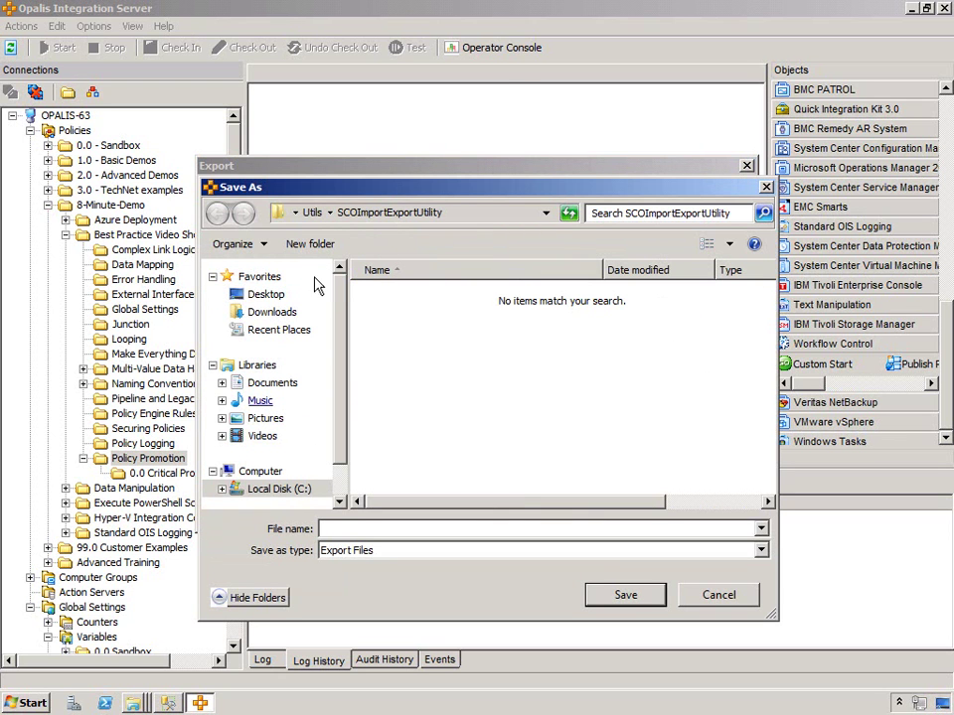
{"action": "left_click", "coordinate": [377, 531]}
{"action": "type", "text": "\\\\scs"}
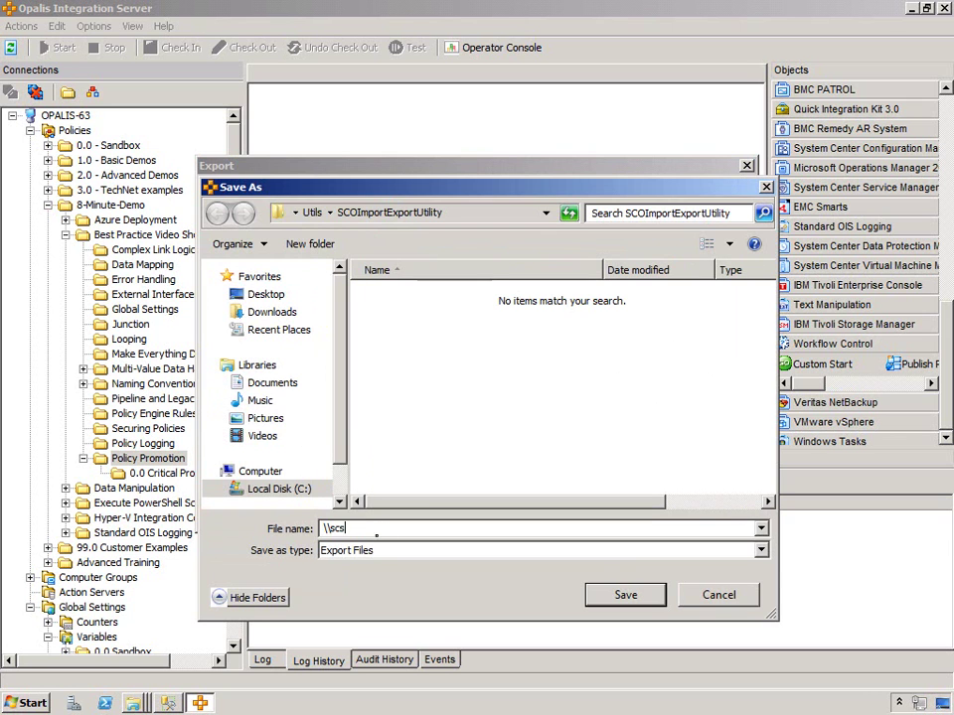
{"action": "key", "text": "BackSpace"}
{"action": "type", "text": "demo002"}
{"action": "key", "text": "Return"}
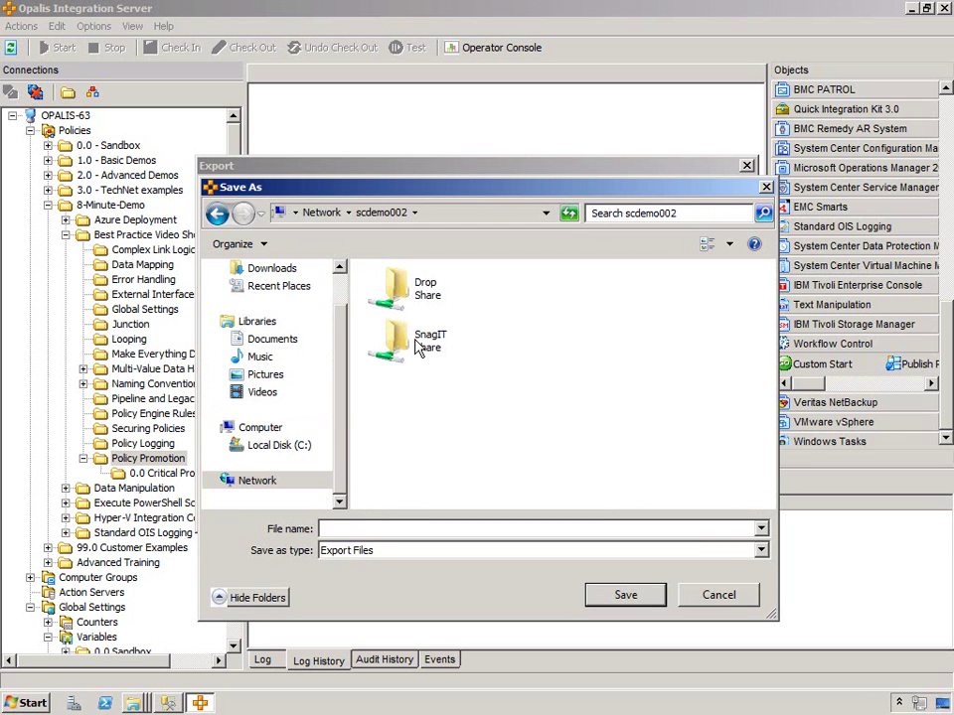
{"action": "double_click", "coordinate": [425, 301]}
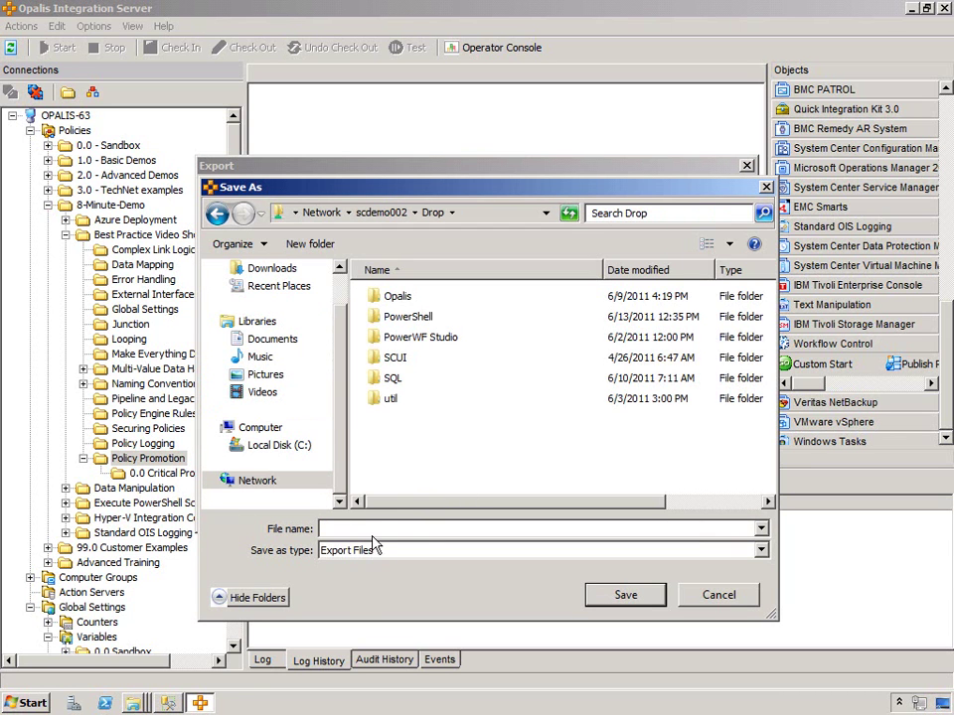
{"action": "type", "text": "PolicyPromotionExample_20110616"}
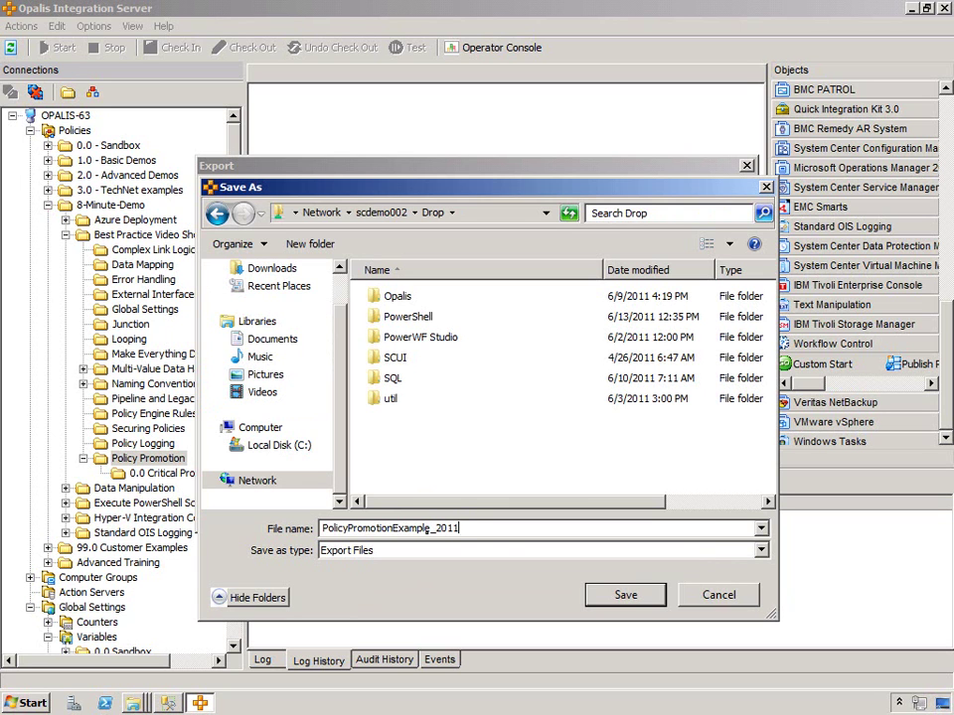
{"action": "left_click", "coordinate": [626, 596]}
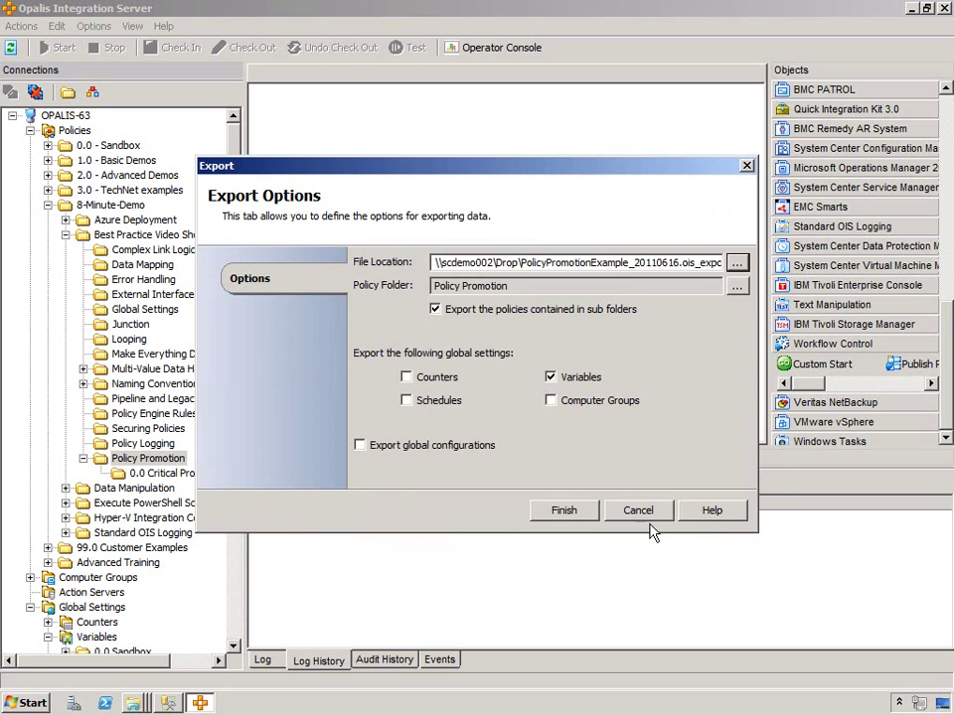
{"action": "left_click", "coordinate": [563, 511]}
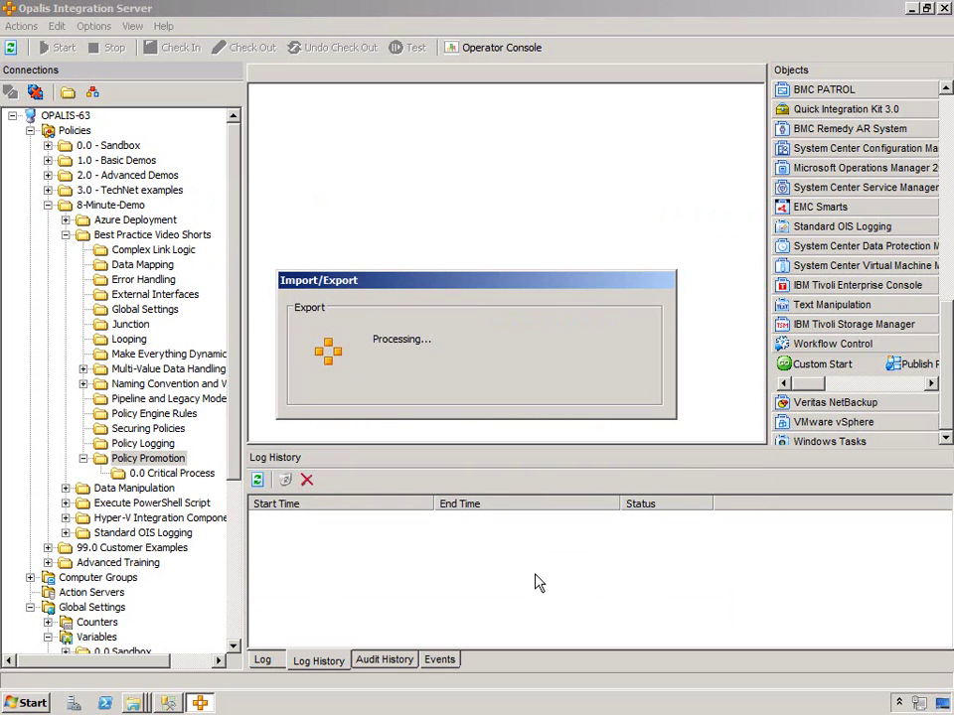
{"action": "left_click", "coordinate": [542, 413]}
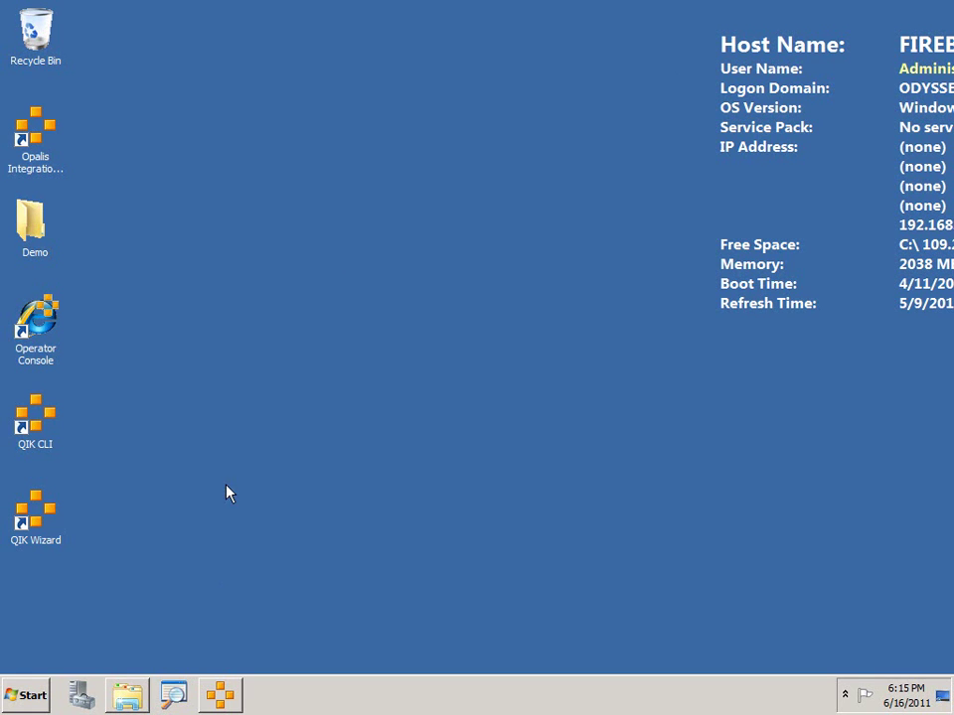
Step: Switch to the Opalis client on the FIREBALL server and select the PRODUCTION policy folder
{"action": "left_click", "coordinate": [220, 695]}
{"action": "left_click", "coordinate": [59, 129]}
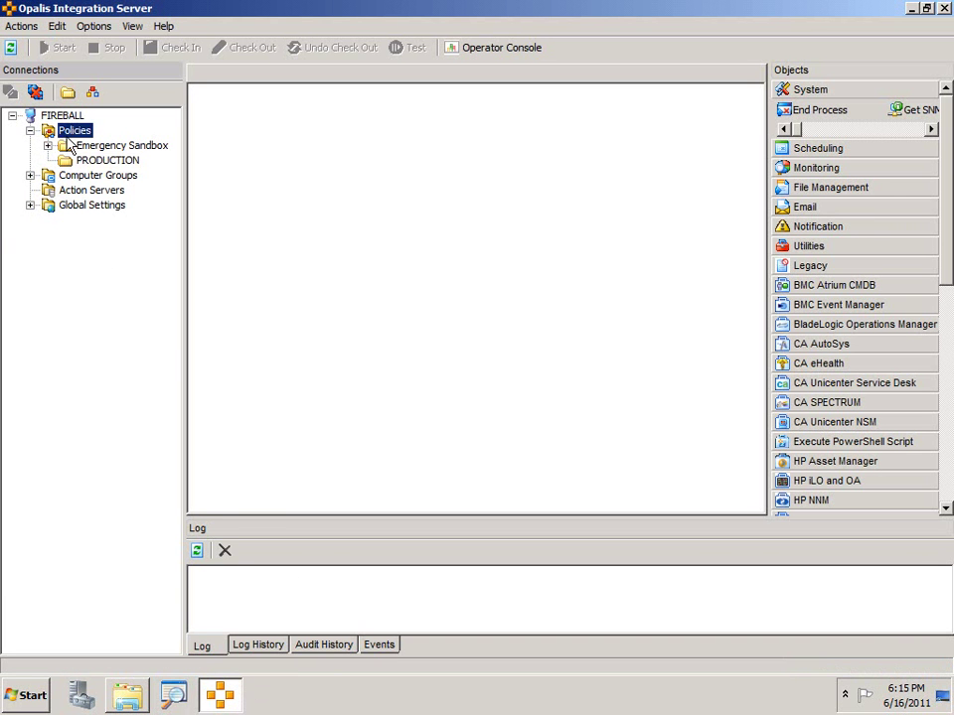
{"action": "left_click", "coordinate": [81, 161]}
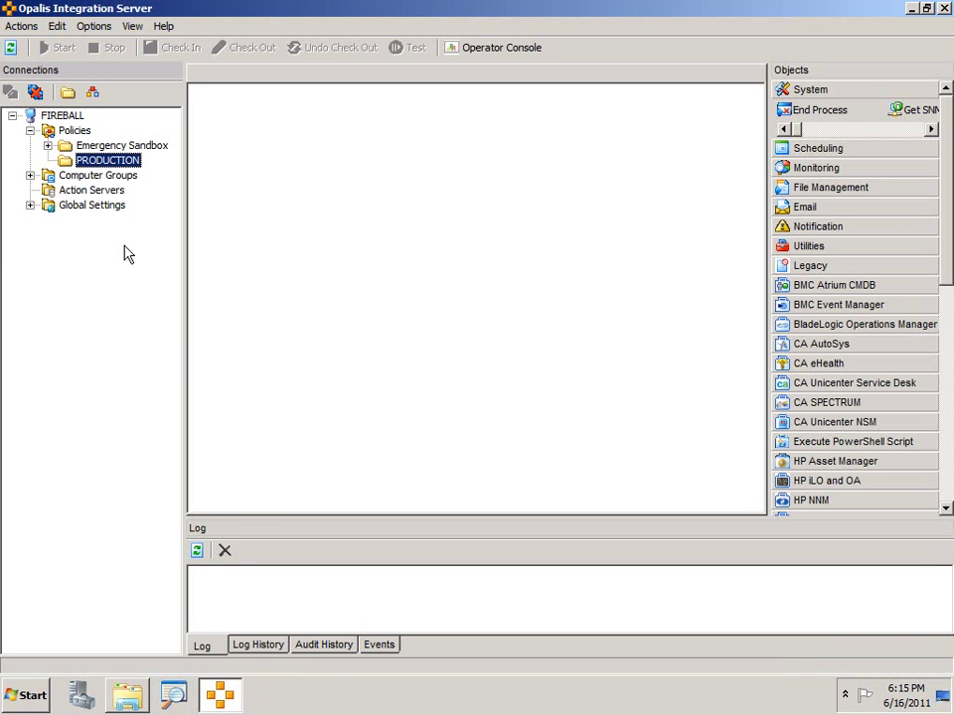
Step: Start an import into the PRODUCTION folder using PolicyPromotionExample_20110616 from \\scdemo002\Drop
{"action": "right_click", "coordinate": [103, 162]}
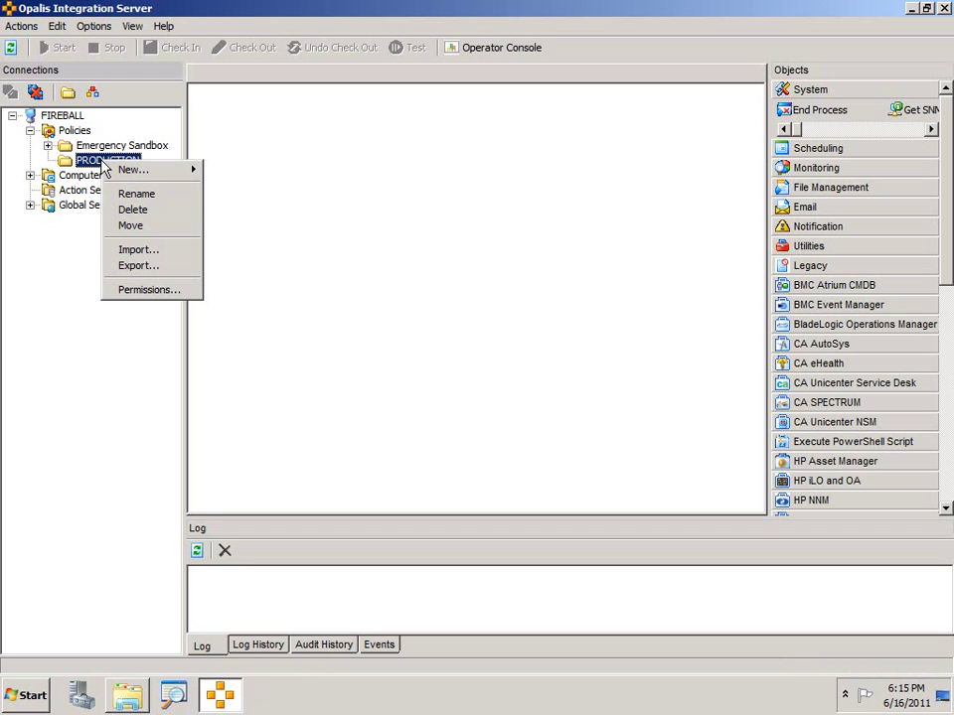
{"action": "left_click", "coordinate": [138, 255]}
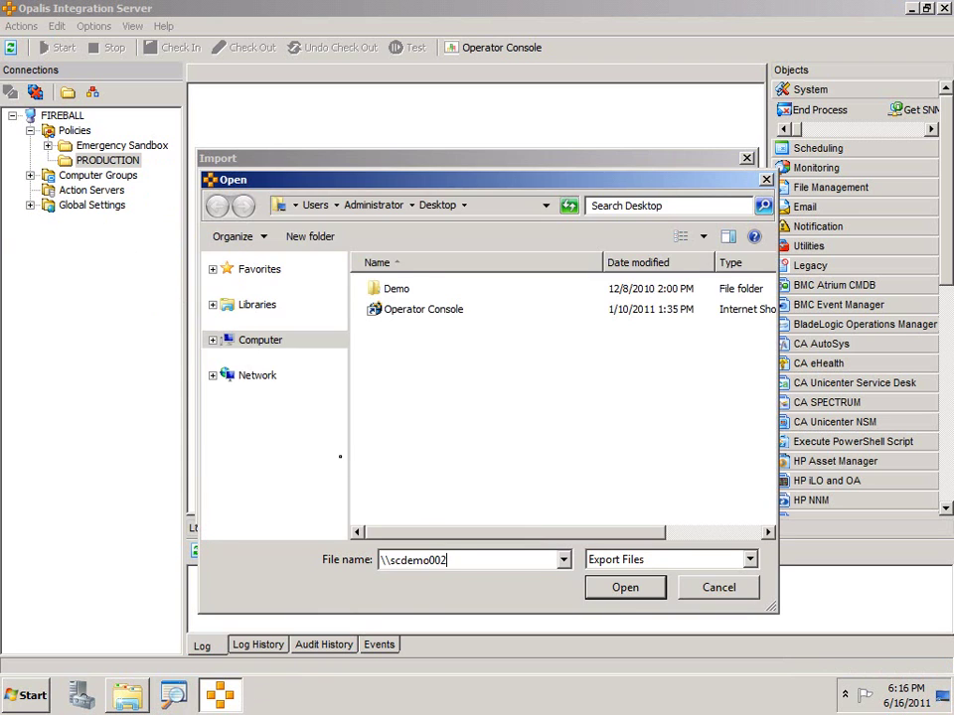
{"action": "key", "text": "Return"}
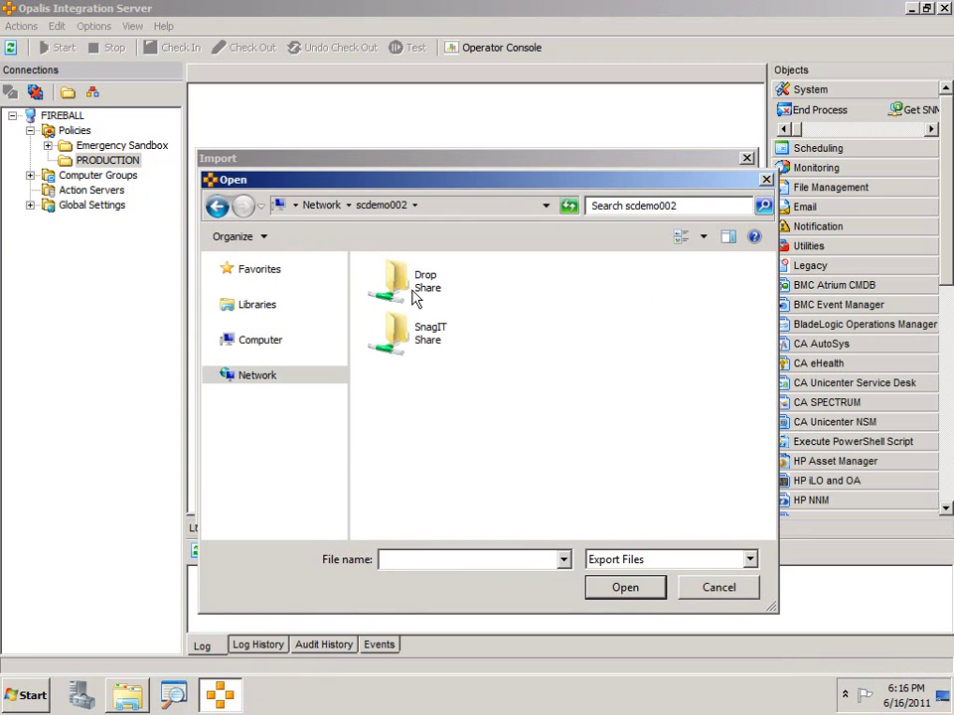
{"action": "double_click", "coordinate": [425, 310]}
{"action": "double_click", "coordinate": [423, 419]}
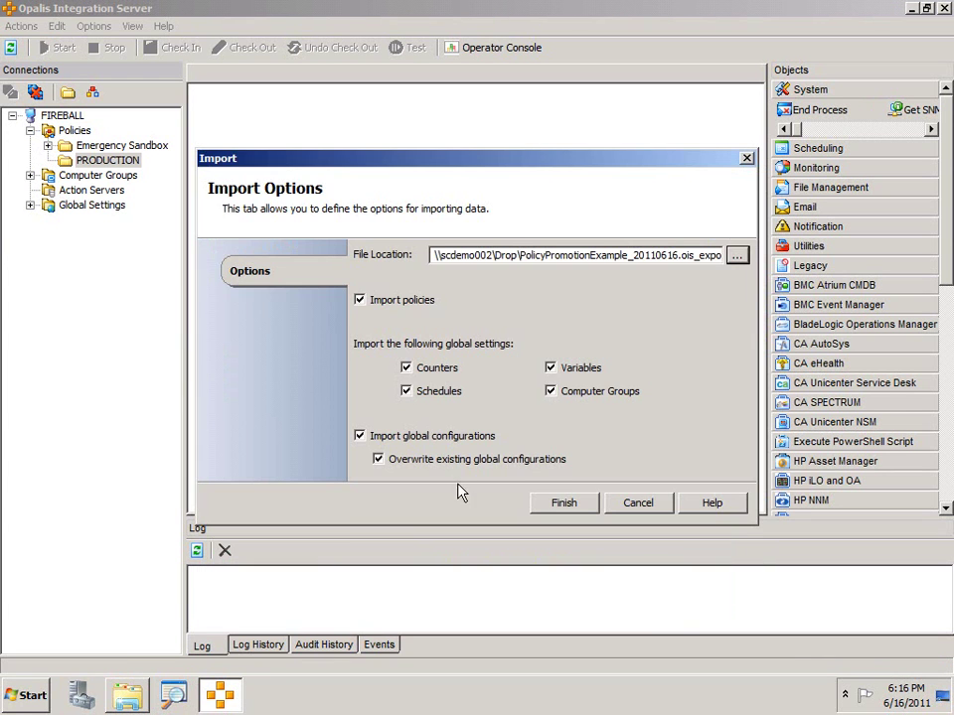
Step: Exclude counters, schedules, computer groups and global configurations from the import, keeping policies and variables
{"action": "left_click", "coordinate": [419, 369]}
{"action": "left_click", "coordinate": [423, 393]}
{"action": "left_click", "coordinate": [571, 398]}
{"action": "left_click", "coordinate": [402, 457]}
{"action": "left_click", "coordinate": [437, 437]}
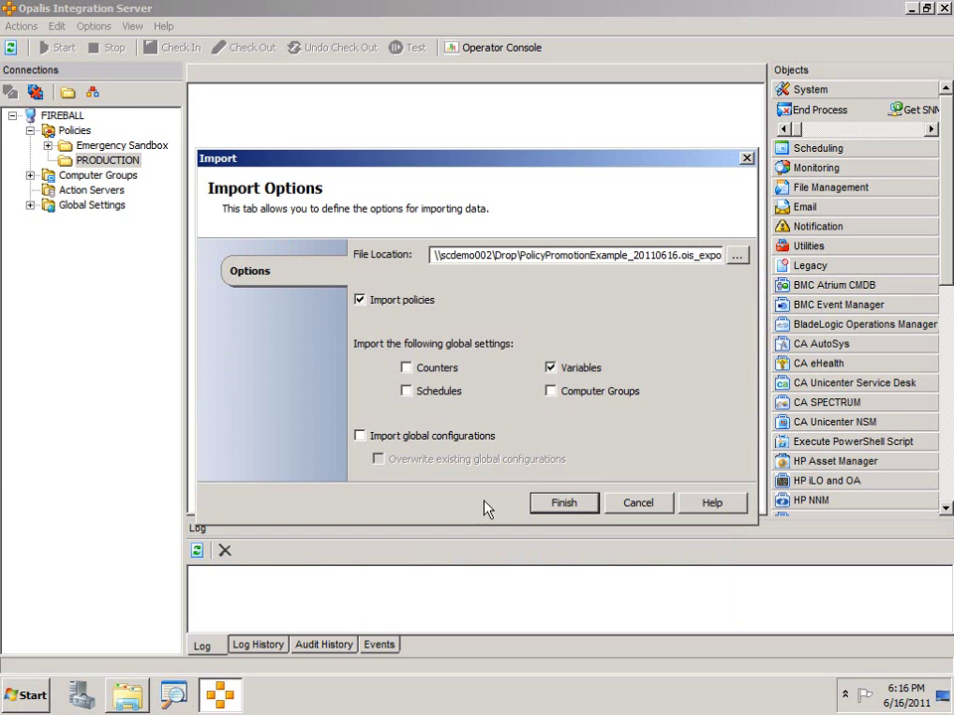
Step: Run the import, overwriting all existing resources while keeping their existing values in the datastore
{"action": "left_click", "coordinate": [563, 505]}
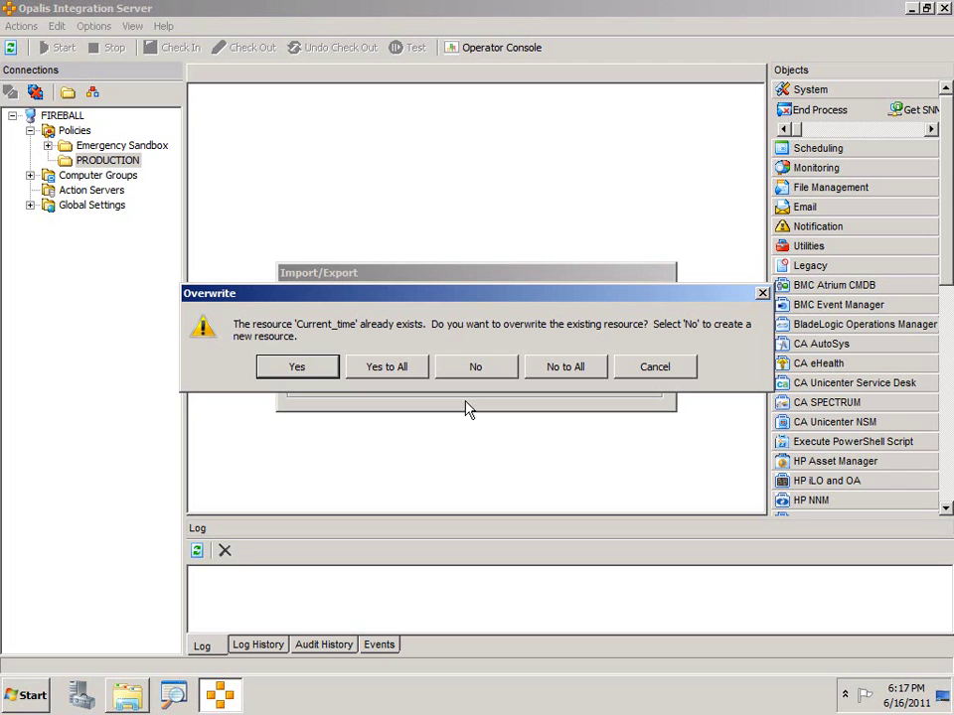
{"action": "left_click", "coordinate": [378, 367]}
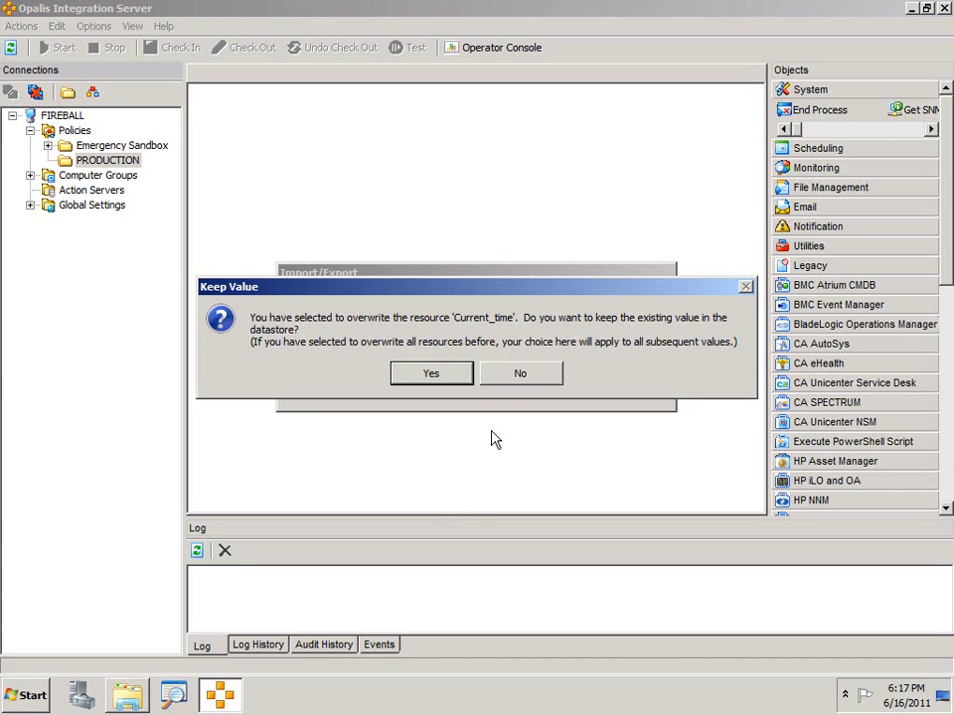
{"action": "left_click", "coordinate": [430, 374]}
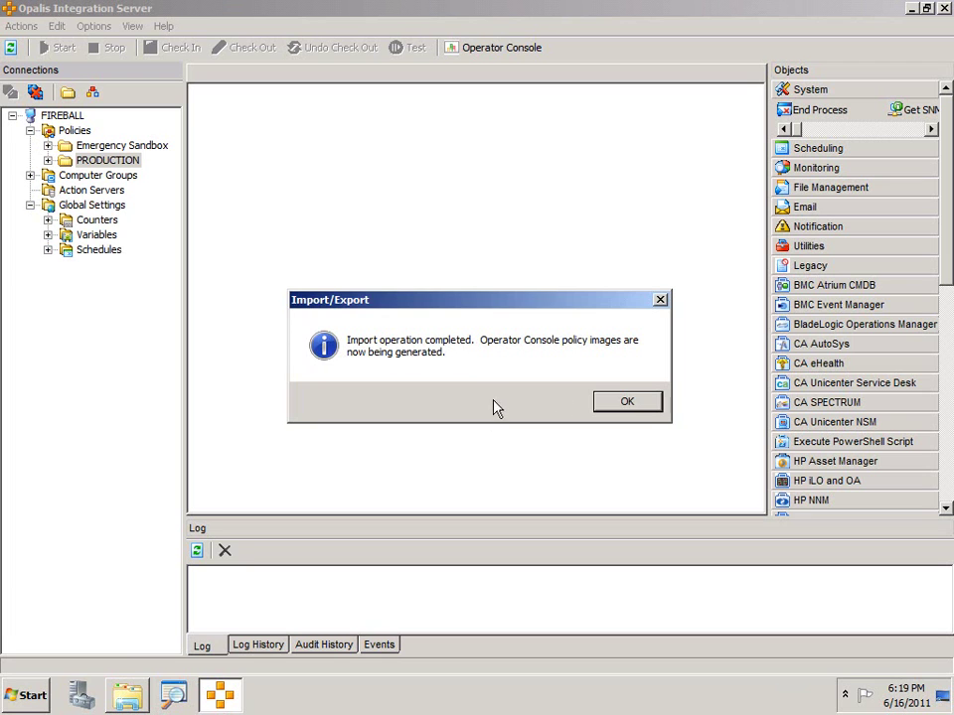
{"action": "left_click", "coordinate": [616, 406]}
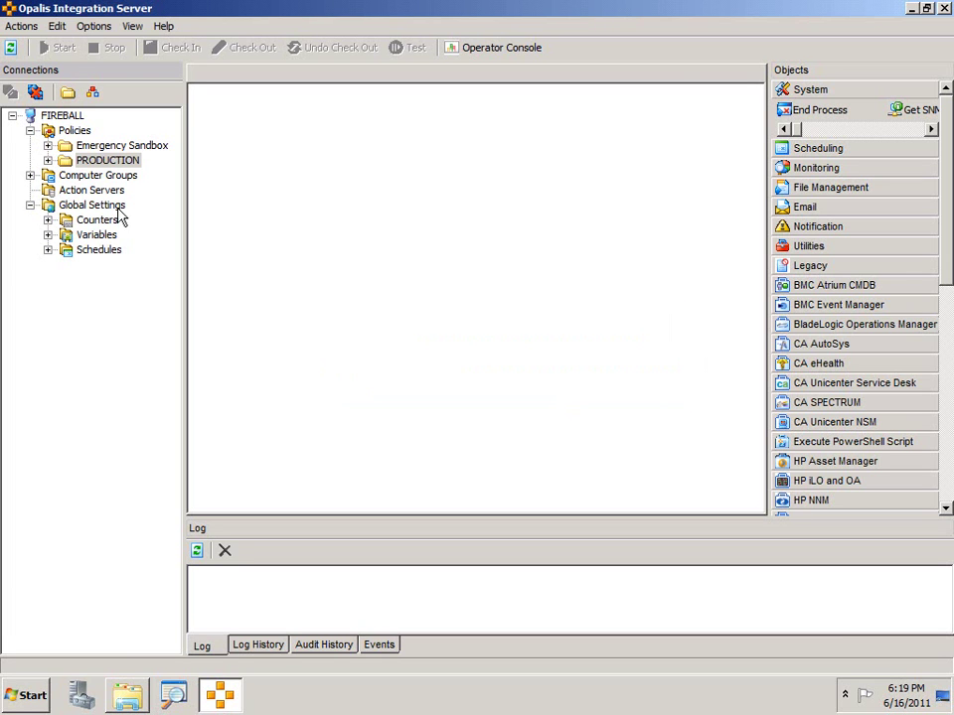
Step: Open the imported 0.0 Critical Process policy folder inside Policy Promotion under PRODUCTION
{"action": "left_click", "coordinate": [48, 160]}
{"action": "left_click", "coordinate": [65, 175]}
{"action": "left_click", "coordinate": [83, 190]}
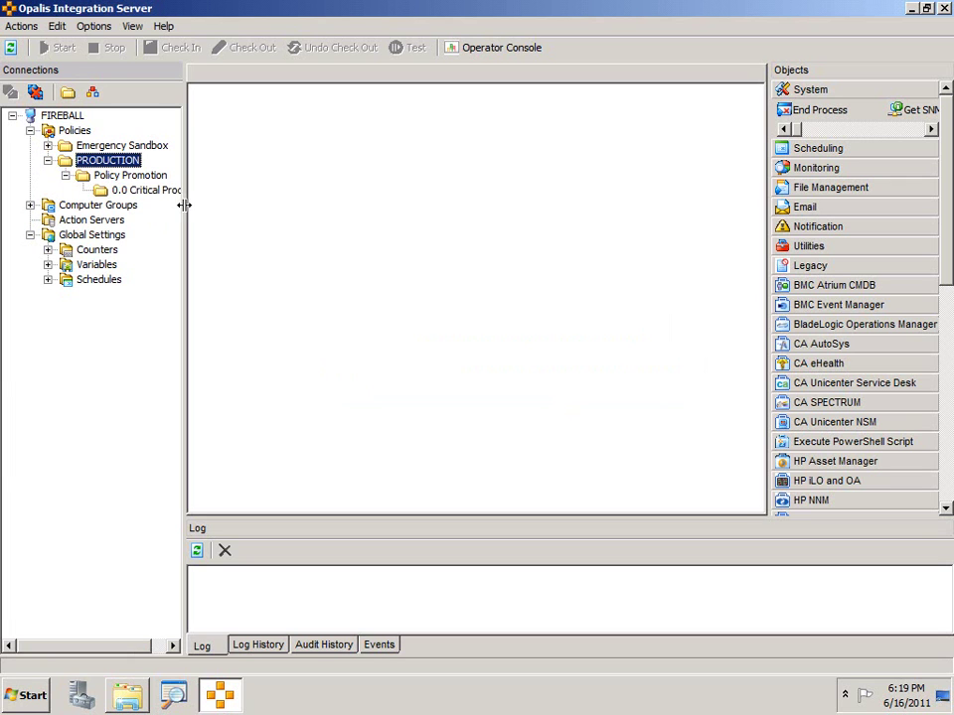
{"action": "left_click_drag", "start_coordinate": [184, 205], "coordinate": [192, 205]}
{"action": "left_click", "coordinate": [159, 191]}
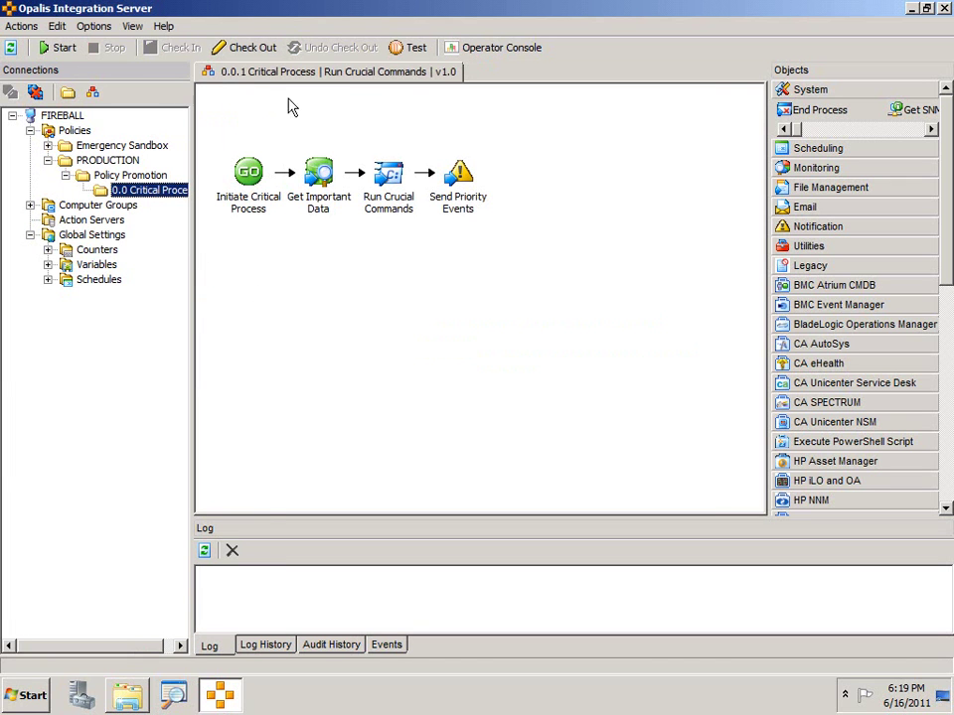
Step: Inspect the 0.0.1 Critical Process policy's log history and its Logging properties without changing them
{"action": "left_click", "coordinate": [253, 647]}
{"action": "left_click", "coordinate": [214, 646]}
{"action": "right_click", "coordinate": [262, 76]}
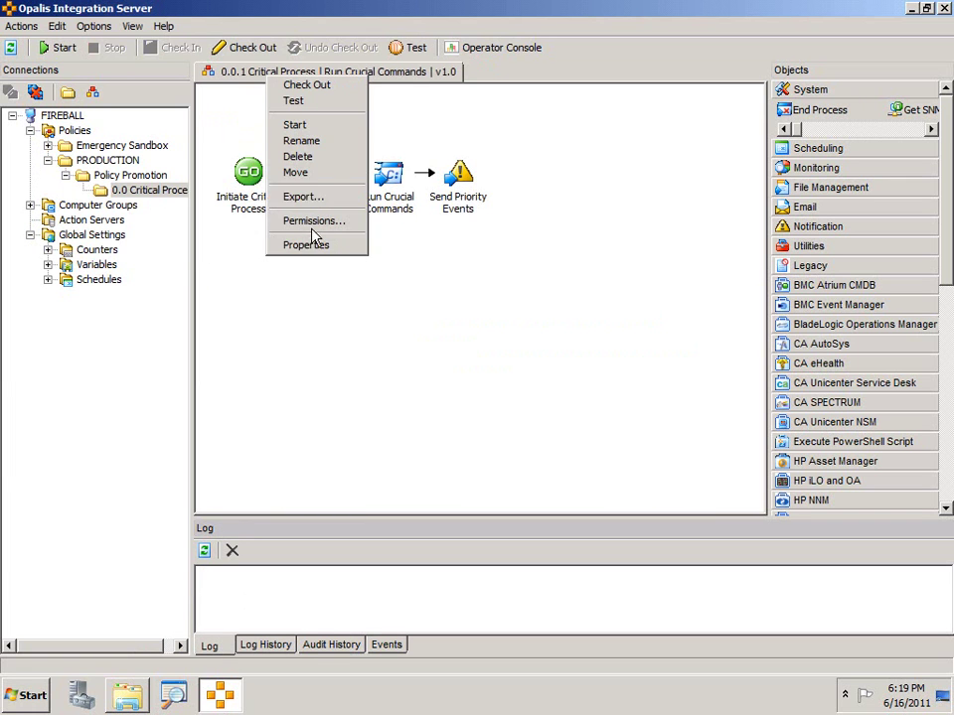
{"action": "left_click", "coordinate": [304, 245]}
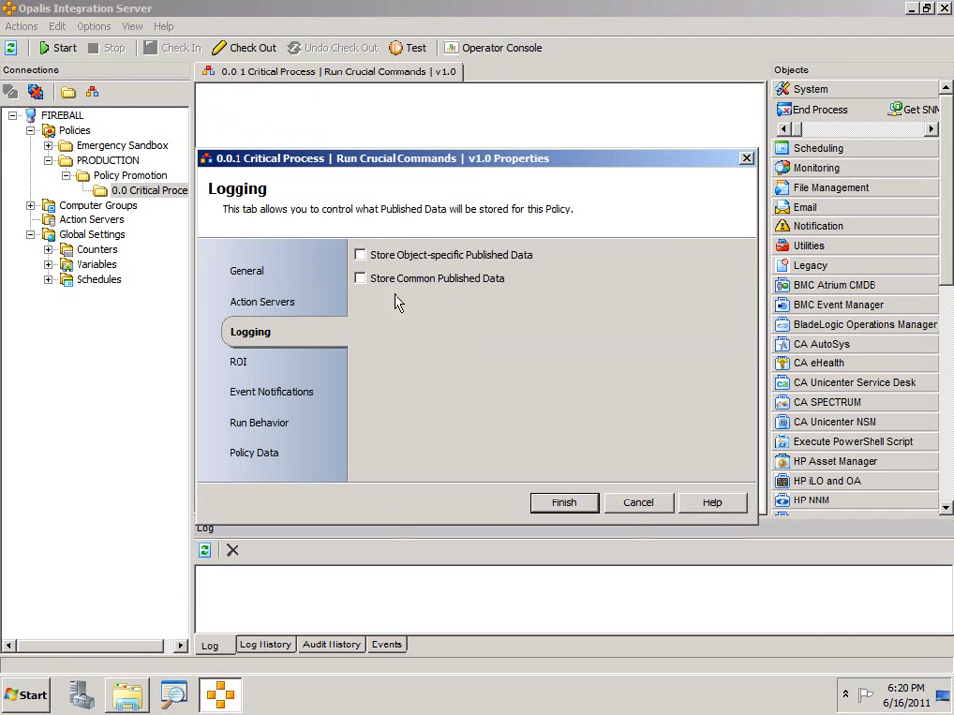
{"action": "left_click", "coordinate": [635, 504]}
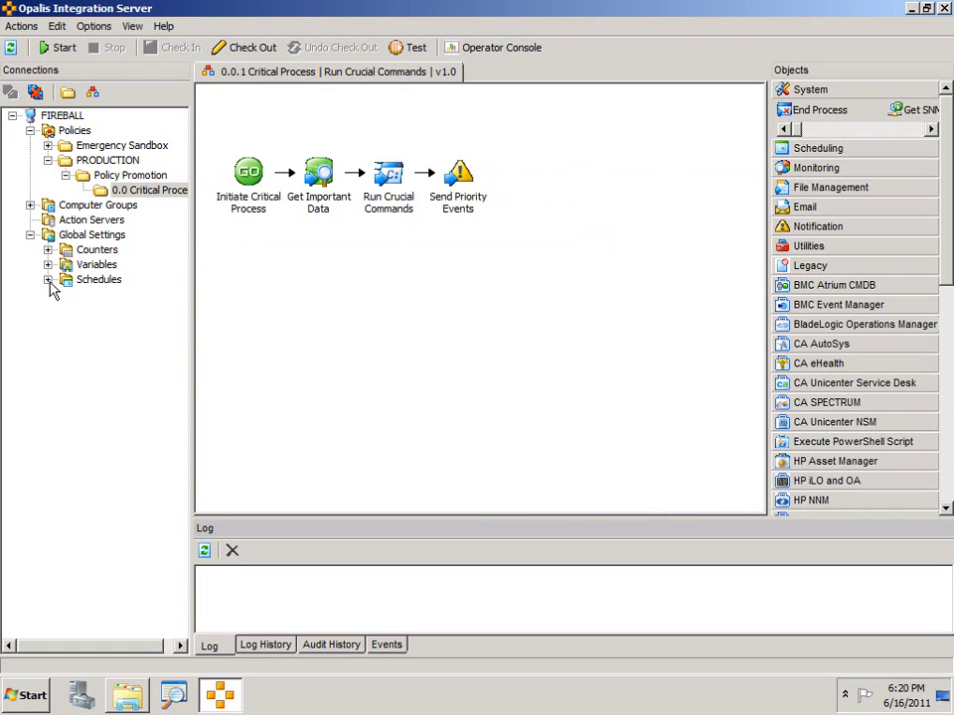
Step: View the imported 0.0 Critical Process variables under 8-Minute-Demo, Best Practice Video Shorts, Policy Promotion, and return to the policy of the same name
{"action": "left_click", "coordinate": [47, 280]}
{"action": "left_click", "coordinate": [48, 279]}
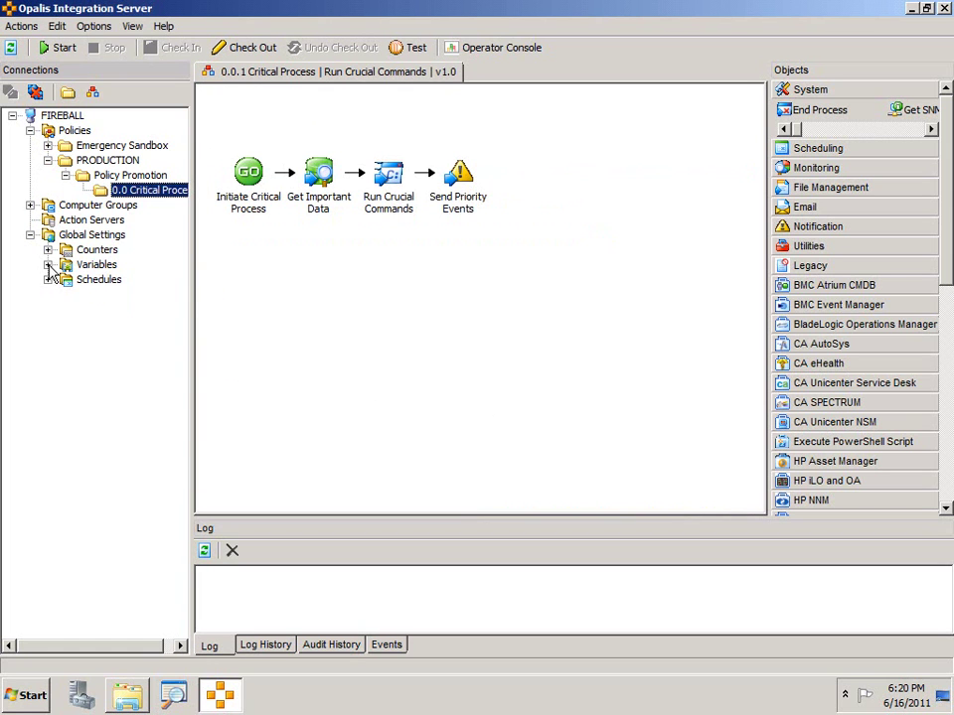
{"action": "left_click", "coordinate": [48, 264]}
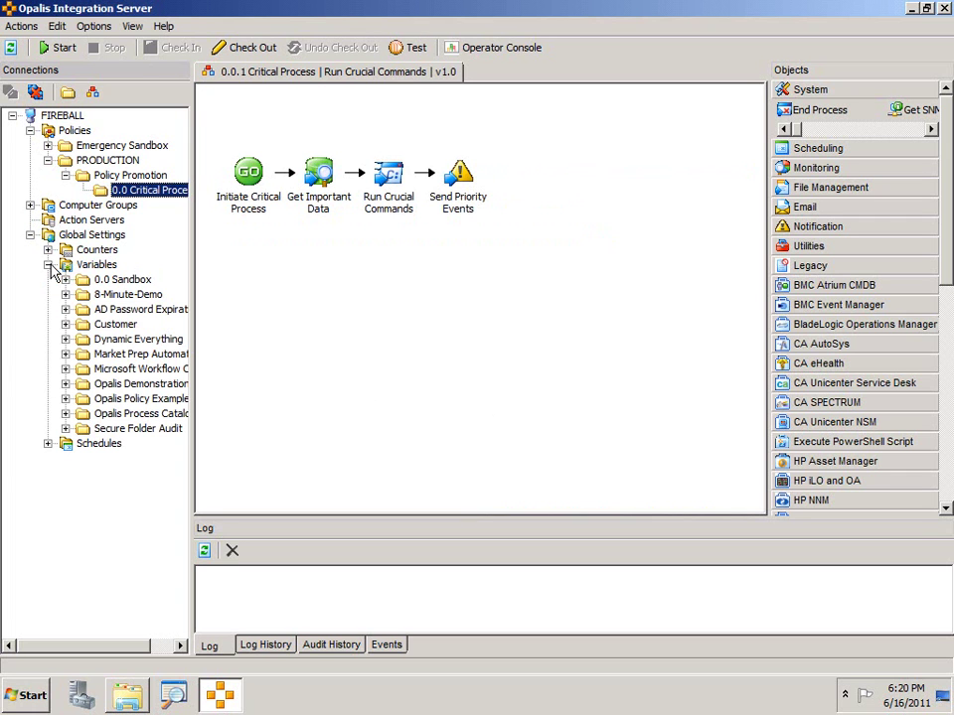
{"action": "left_click", "coordinate": [65, 295]}
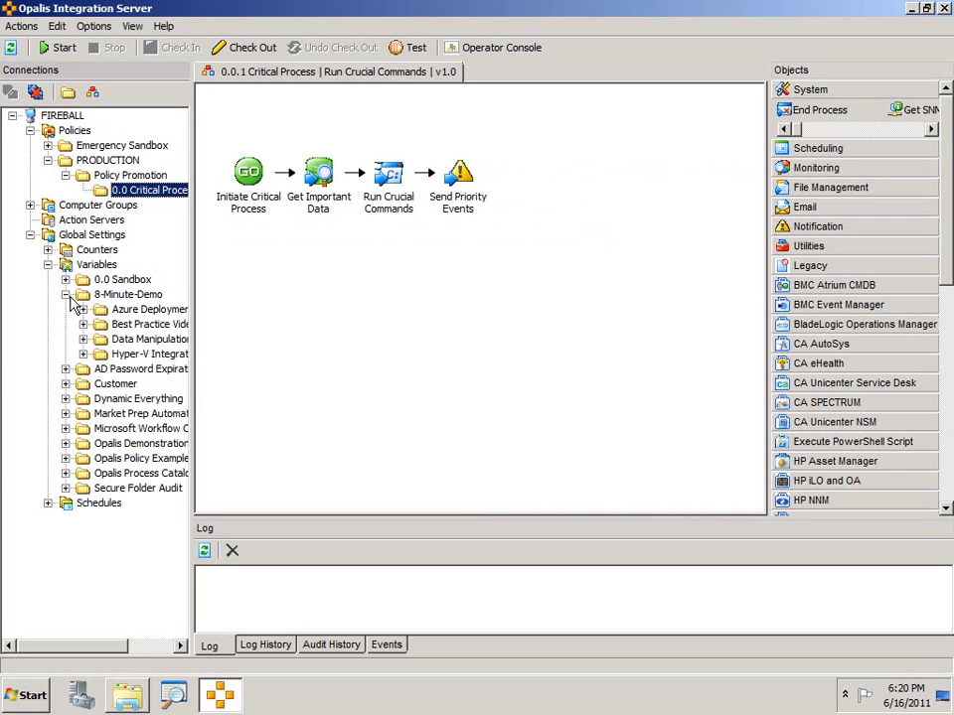
{"action": "left_click", "coordinate": [83, 324]}
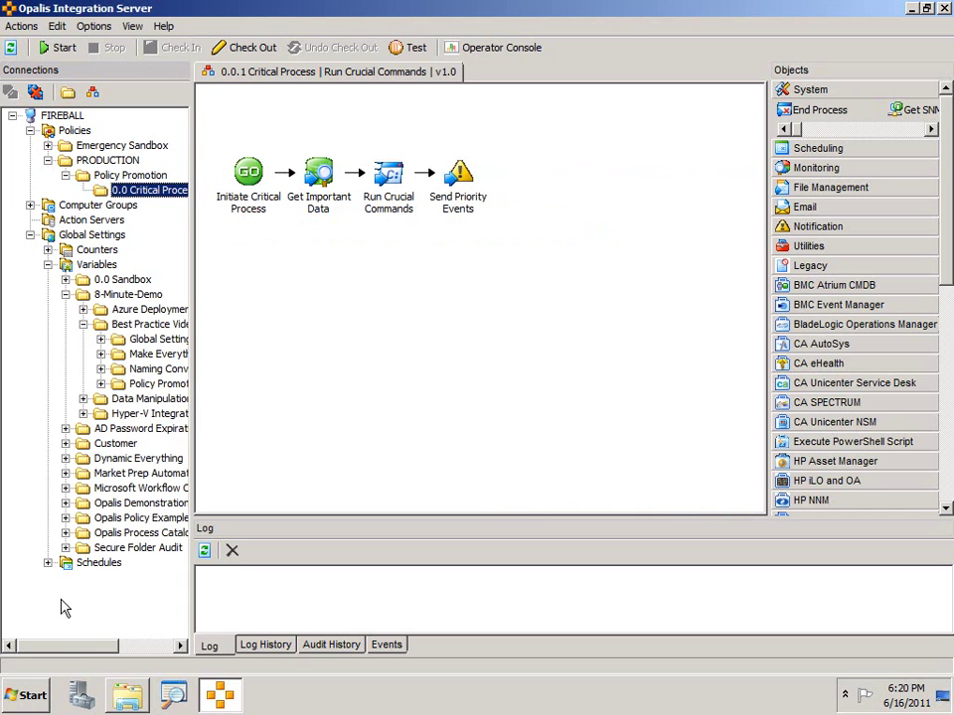
{"action": "left_click_drag", "start_coordinate": [85, 645], "coordinate": [137, 647]}
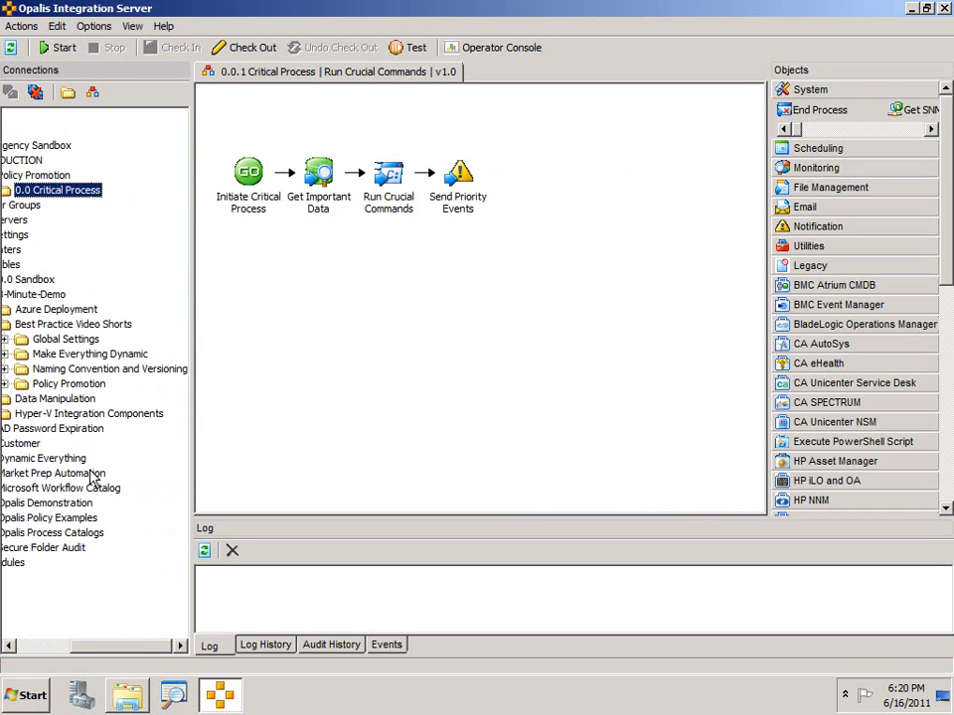
{"action": "left_click", "coordinate": [5, 383]}
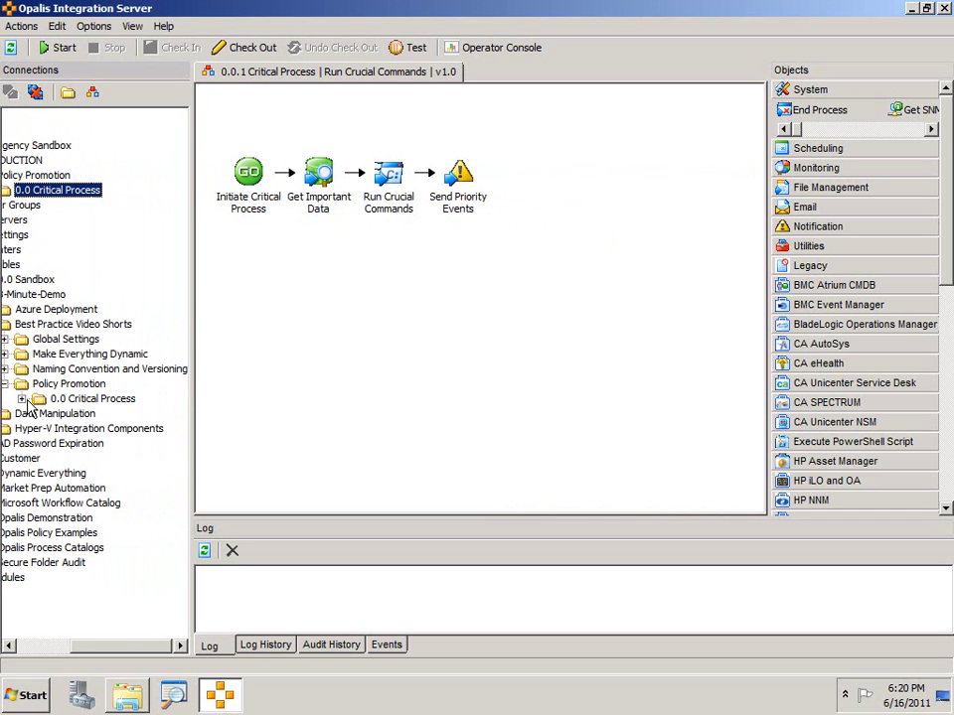
{"action": "left_click", "coordinate": [72, 401]}
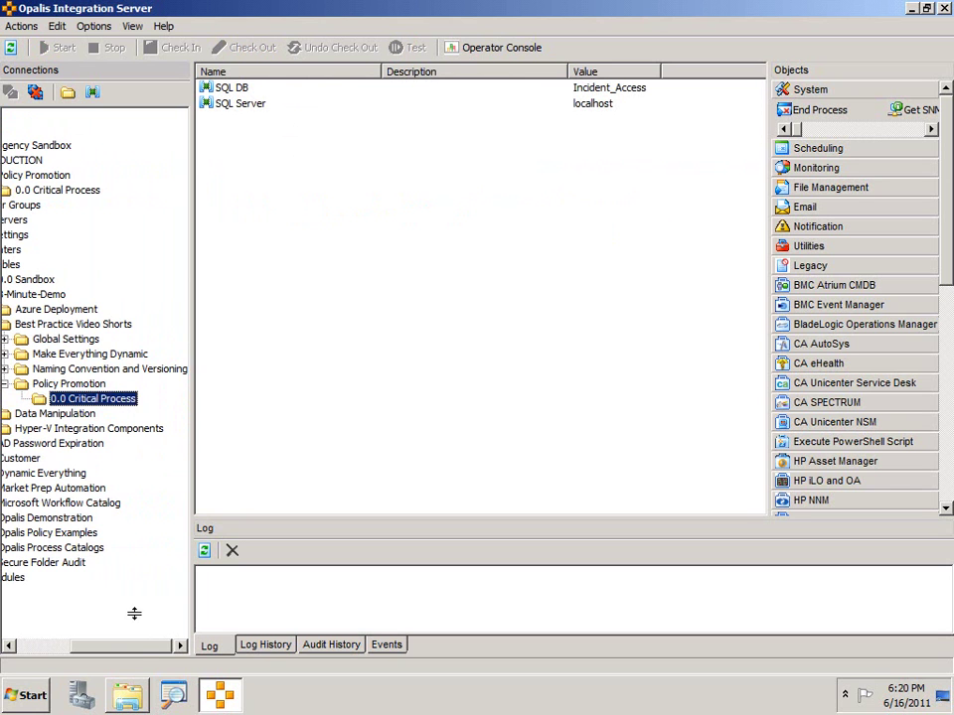
{"action": "left_click_drag", "start_coordinate": [133, 647], "coordinate": [99, 647]}
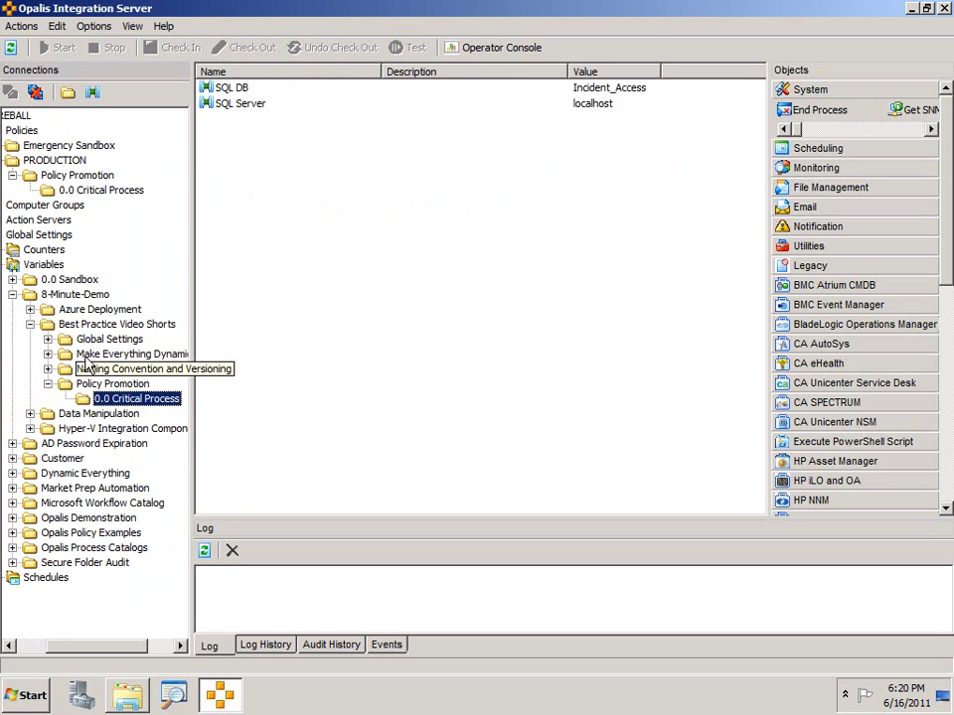
{"action": "left_click", "coordinate": [13, 295]}
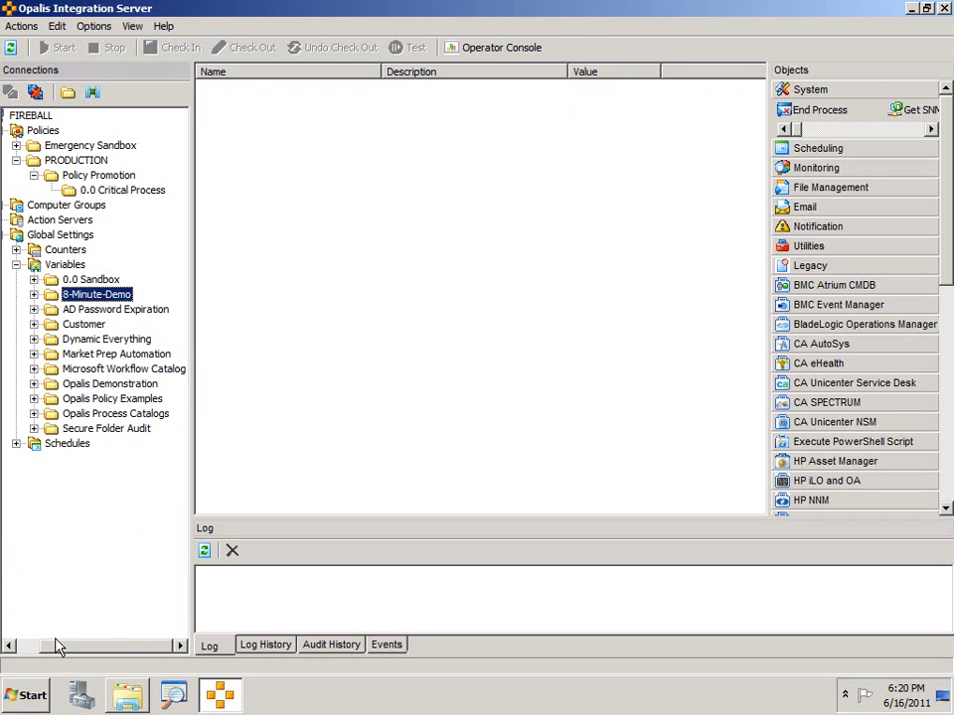
{"action": "left_click", "coordinate": [134, 192]}
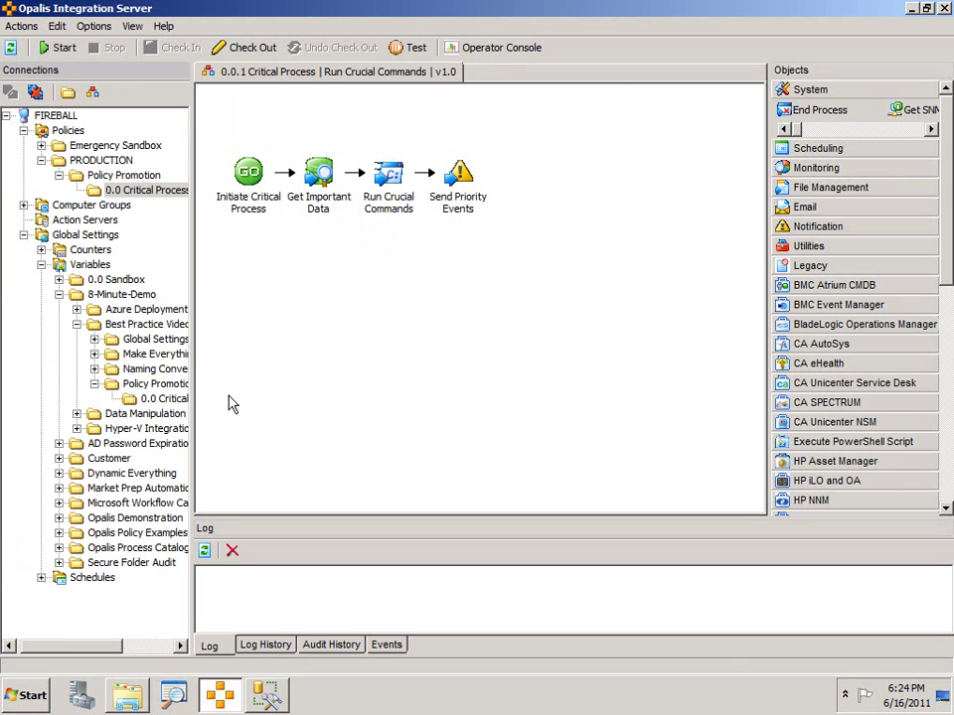
Step: Examine the SQL Server and SQL DB variables in the 0.0 Critical Process variables folder
{"action": "left_click", "coordinate": [159, 398]}
{"action": "left_click", "coordinate": [242, 107]}
{"action": "key", "text": "Up"}
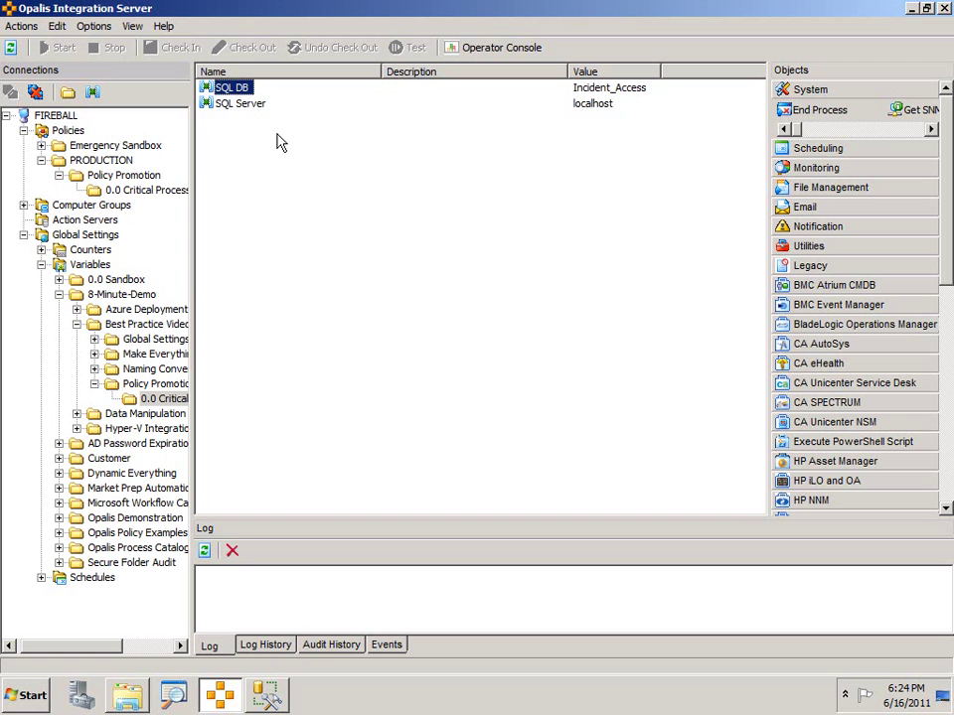
Step: Switch to SQL Server Management Studio and review the top 1000 rows of dbo.Computers in Incident_Access
{"action": "left_click", "coordinate": [266, 695]}
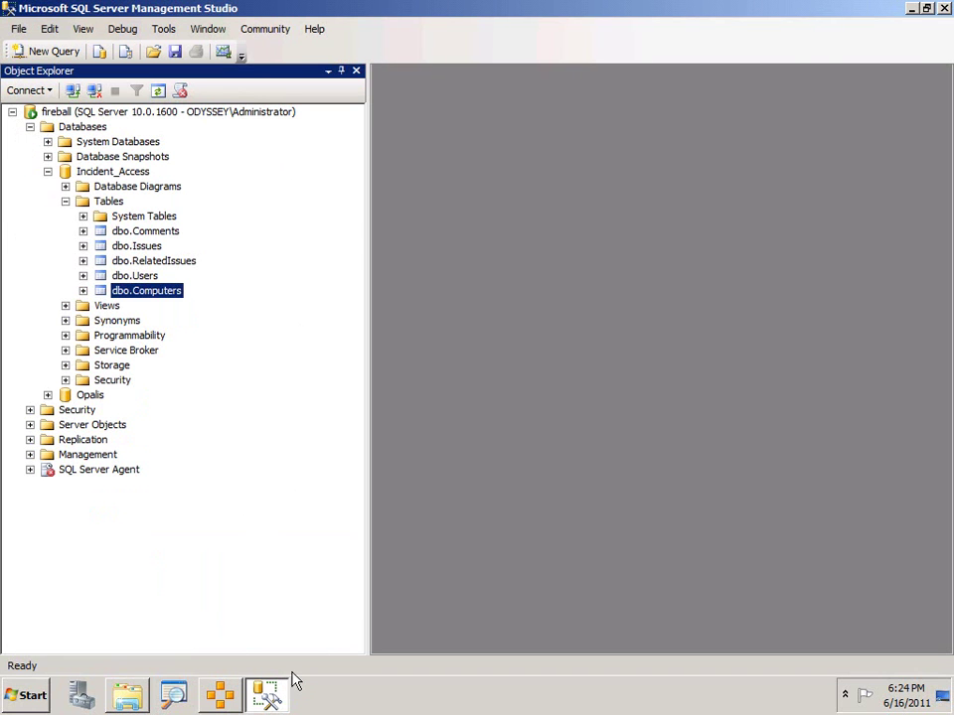
{"action": "left_click", "coordinate": [83, 290]}
{"action": "right_click", "coordinate": [142, 290]}
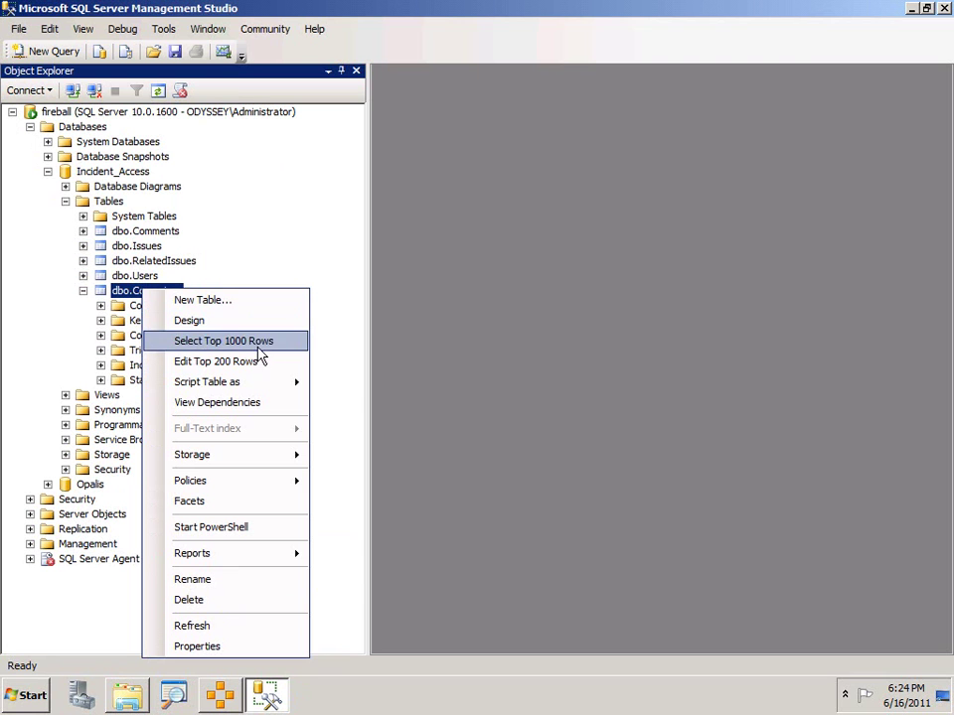
{"action": "left_click", "coordinate": [246, 348]}
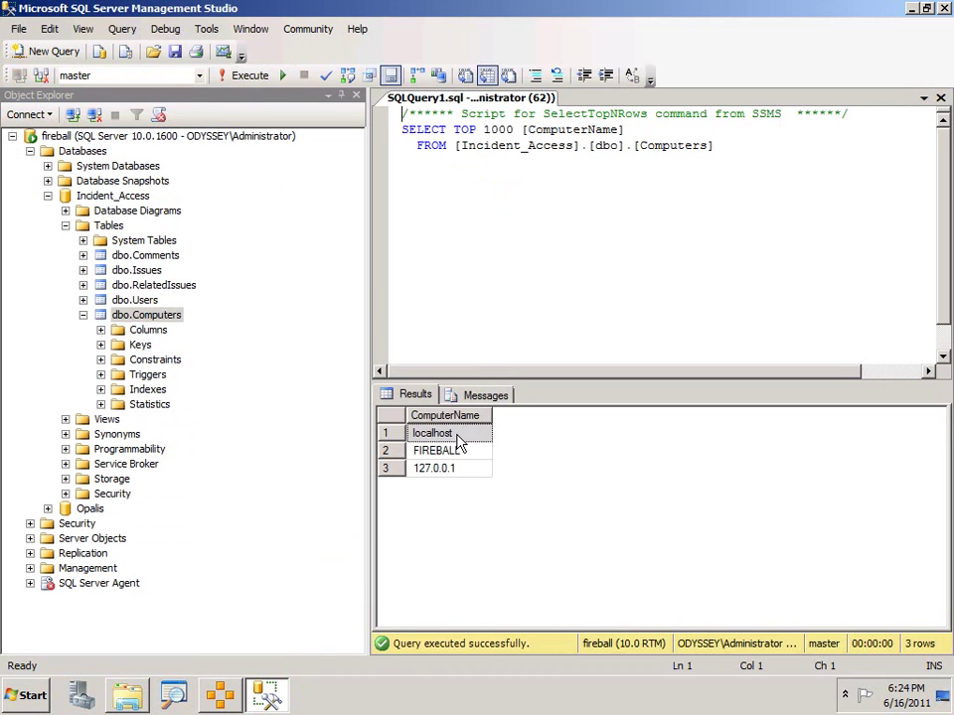
{"action": "left_click", "coordinate": [459, 442]}
{"action": "key", "text": "Down"}
{"action": "key", "text": "Down"}
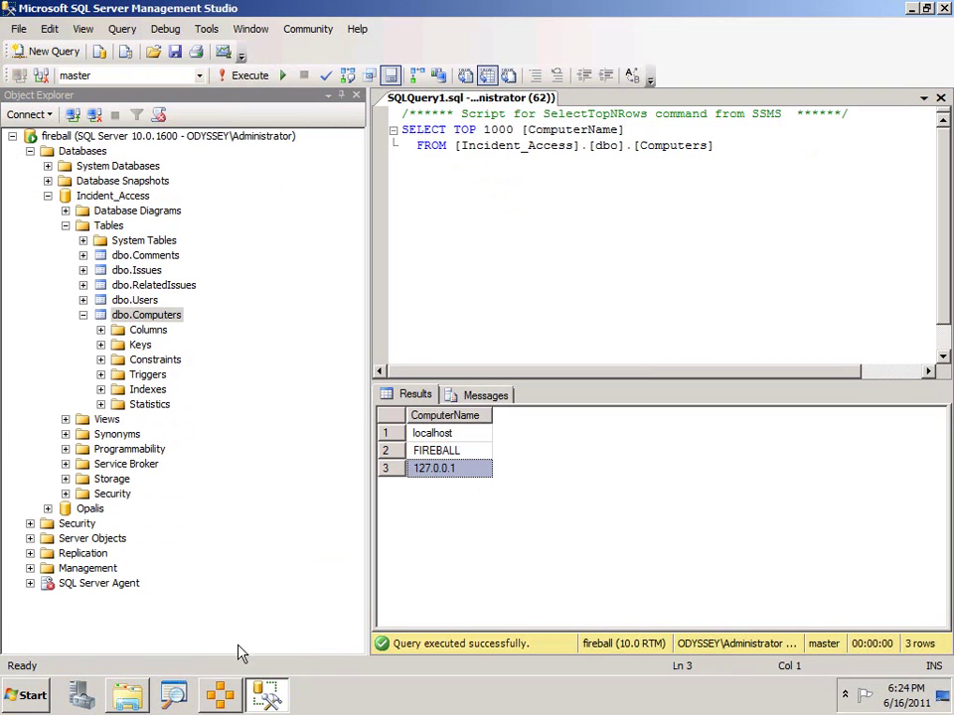
Step: Switch back to the Opalis client and start the 0.0.1 Critical Process policy in the PRODUCTION folder
{"action": "left_click", "coordinate": [219, 694]}
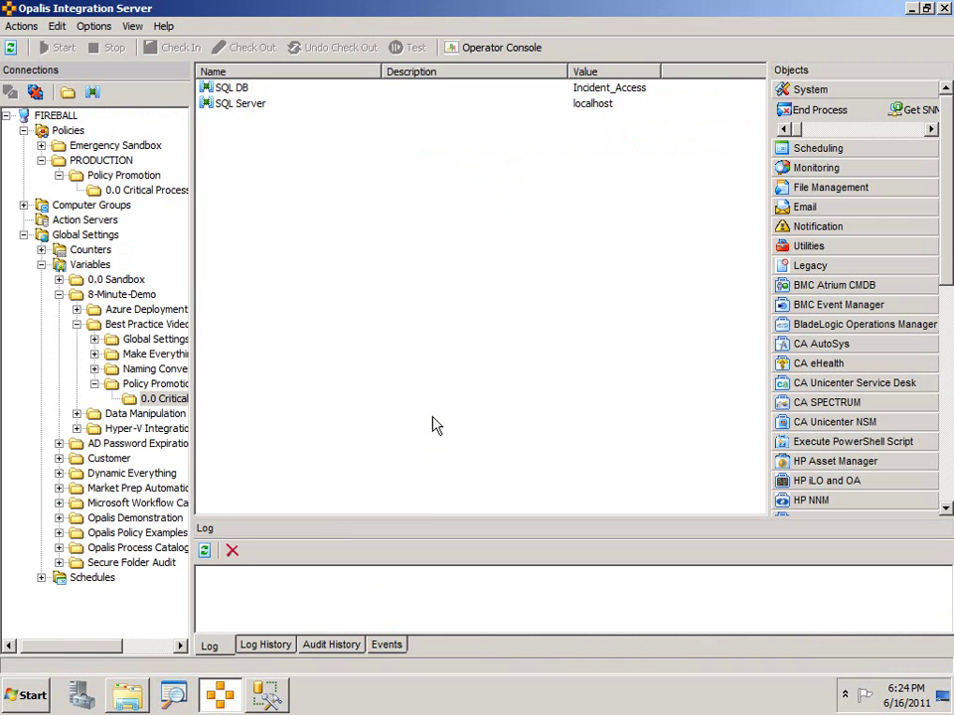
{"action": "left_click", "coordinate": [142, 192]}
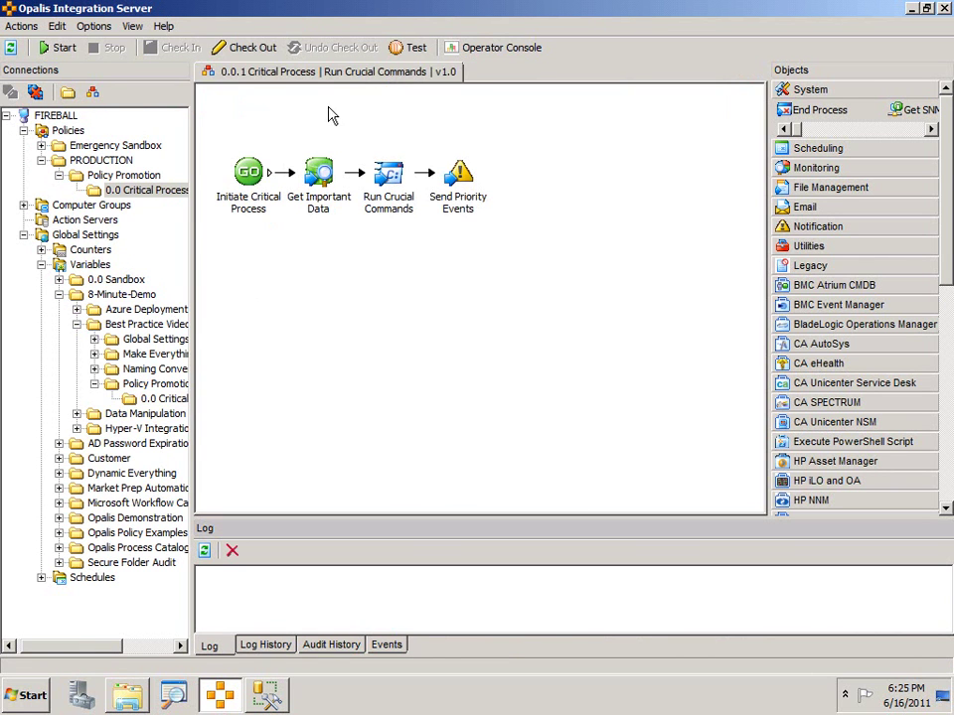
{"action": "left_click", "coordinate": [61, 47]}
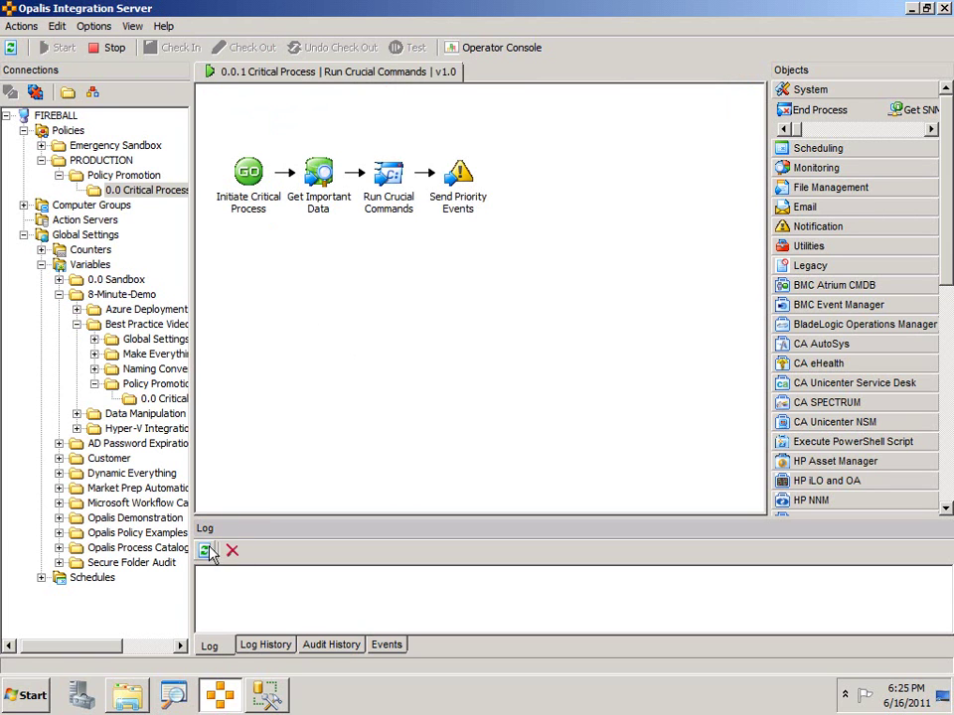
Step: Check the policy run in the log history and go through the events it generated
{"action": "left_click", "coordinate": [265, 645]}
{"action": "left_click", "coordinate": [273, 593]}
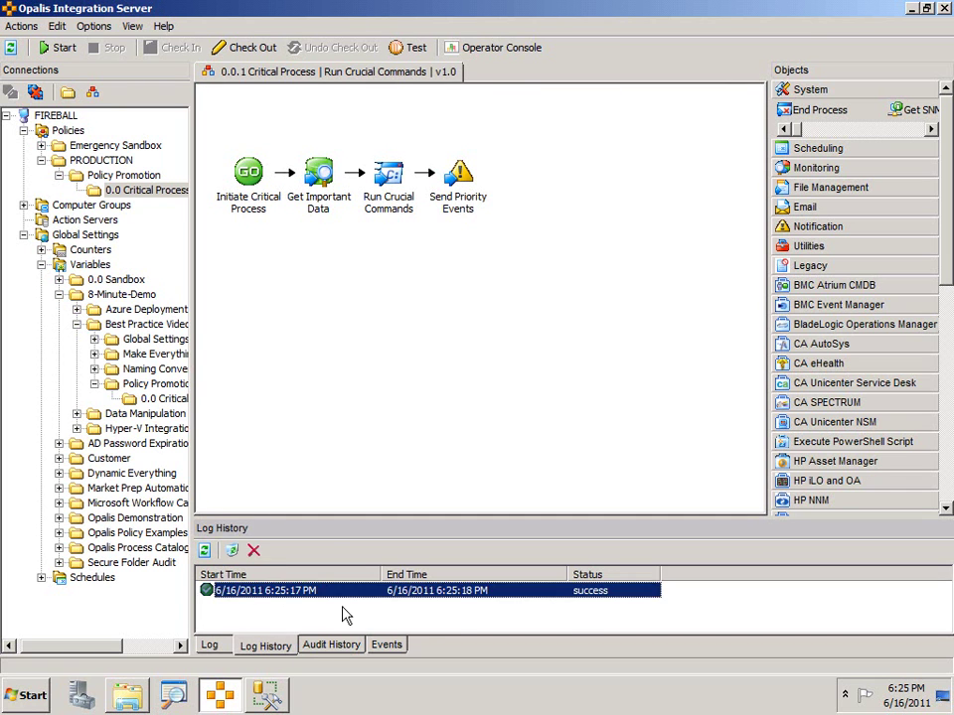
{"action": "left_click", "coordinate": [385, 646]}
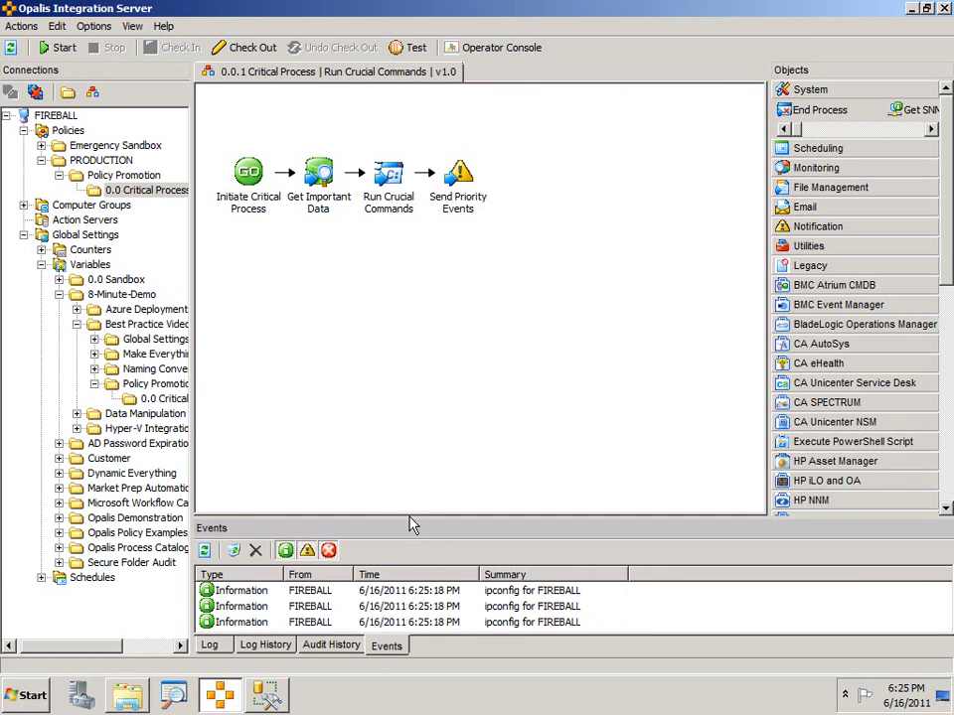
{"action": "left_click_drag", "start_coordinate": [409, 515], "coordinate": [408, 482]}
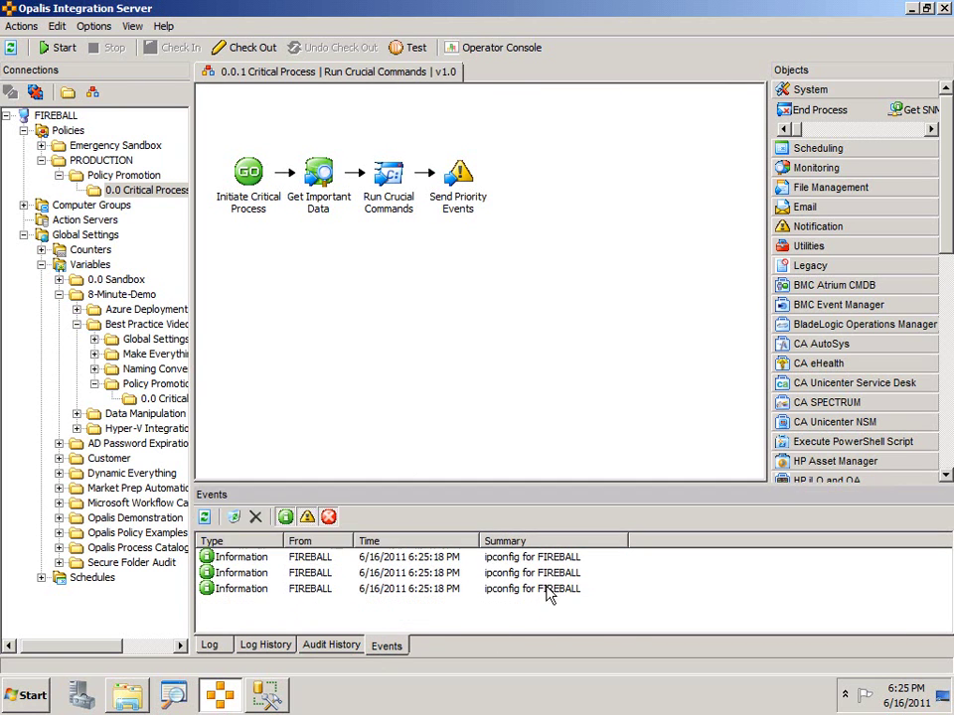
{"action": "left_click", "coordinate": [549, 590]}
{"action": "key", "text": "Up"}
{"action": "key", "text": "Up"}
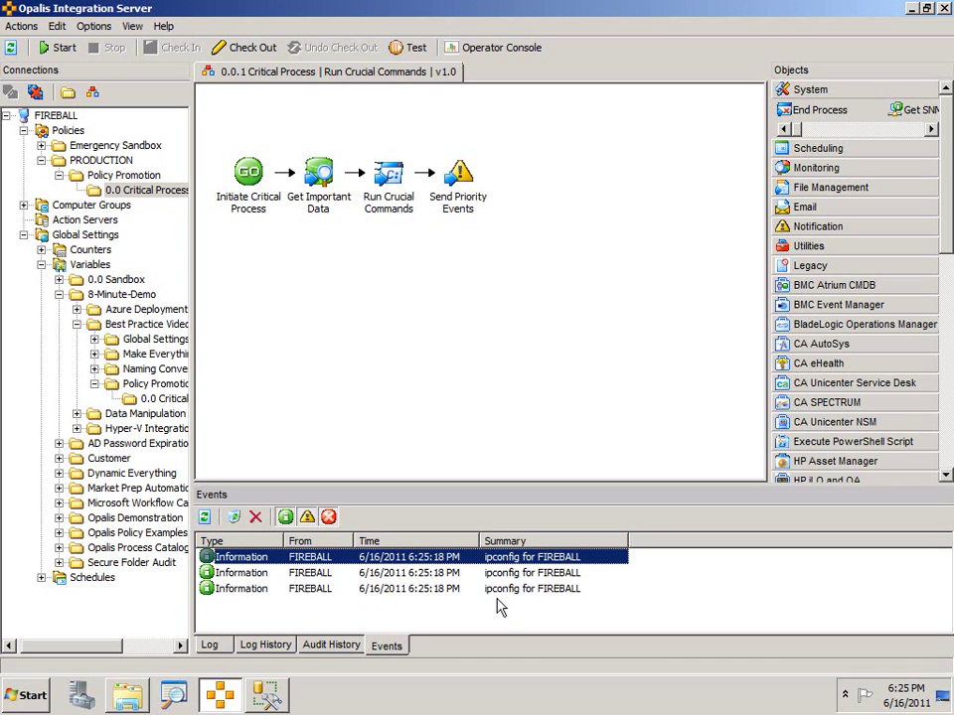
{"action": "left_click", "coordinate": [506, 591]}
{"action": "key", "text": "Up"}
{"action": "key", "text": "Up"}
Step: Open the logged run's policy details, review the status of its objects, and close the details
{"action": "left_click", "coordinate": [260, 646]}
{"action": "double_click", "coordinate": [271, 558]}
{"action": "left_click", "coordinate": [378, 293]}
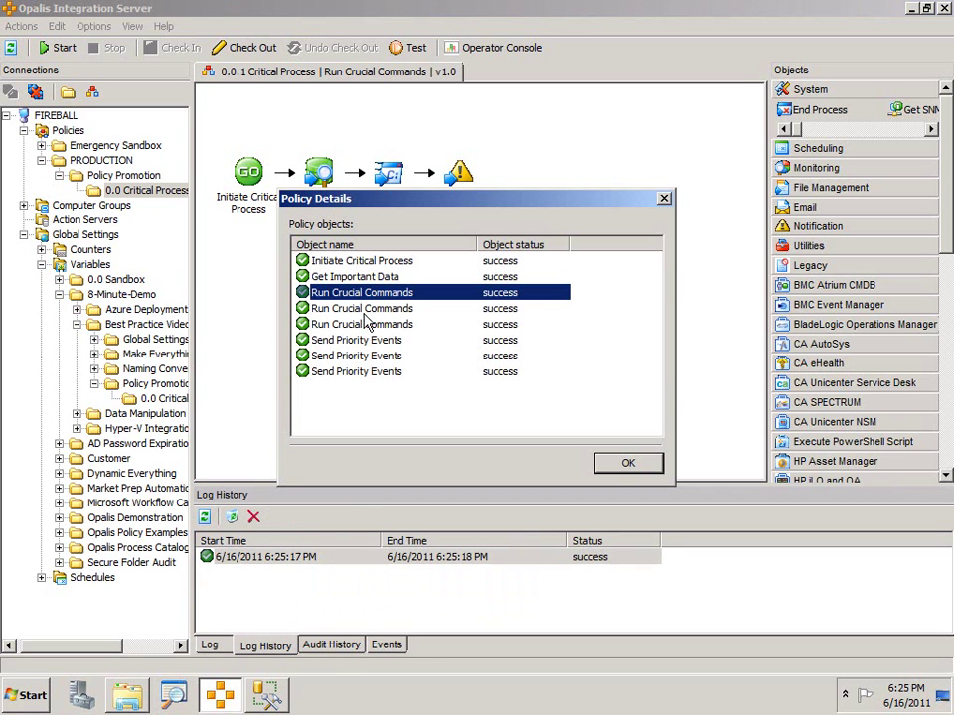
{"action": "left_click", "coordinate": [375, 308]}
{"action": "left_click", "coordinate": [366, 325]}
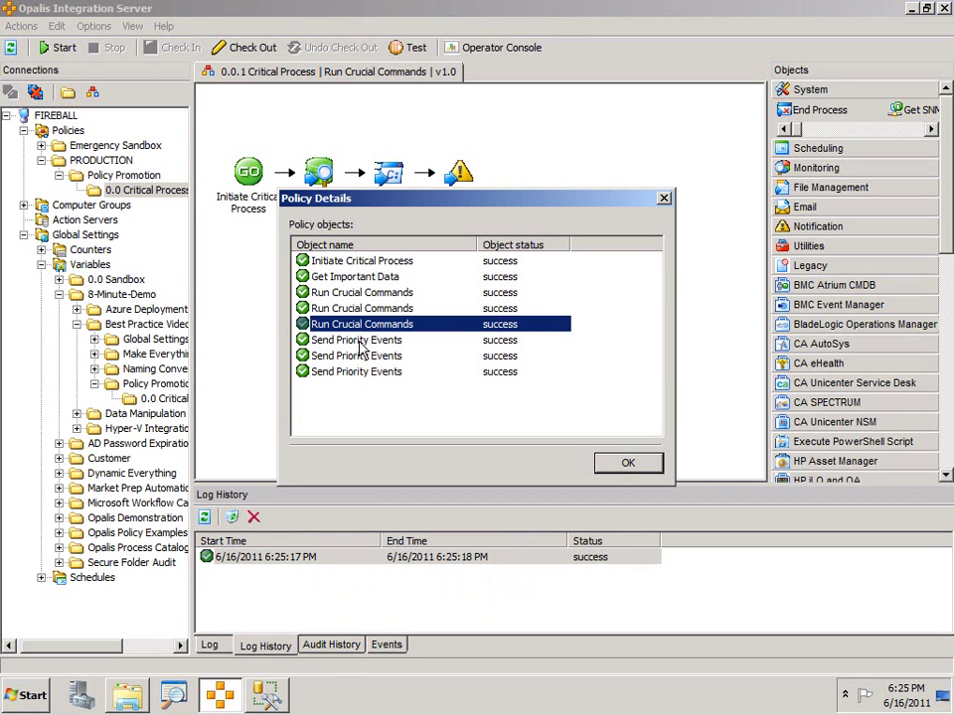
{"action": "left_click", "coordinate": [360, 341]}
{"action": "left_click", "coordinate": [357, 356]}
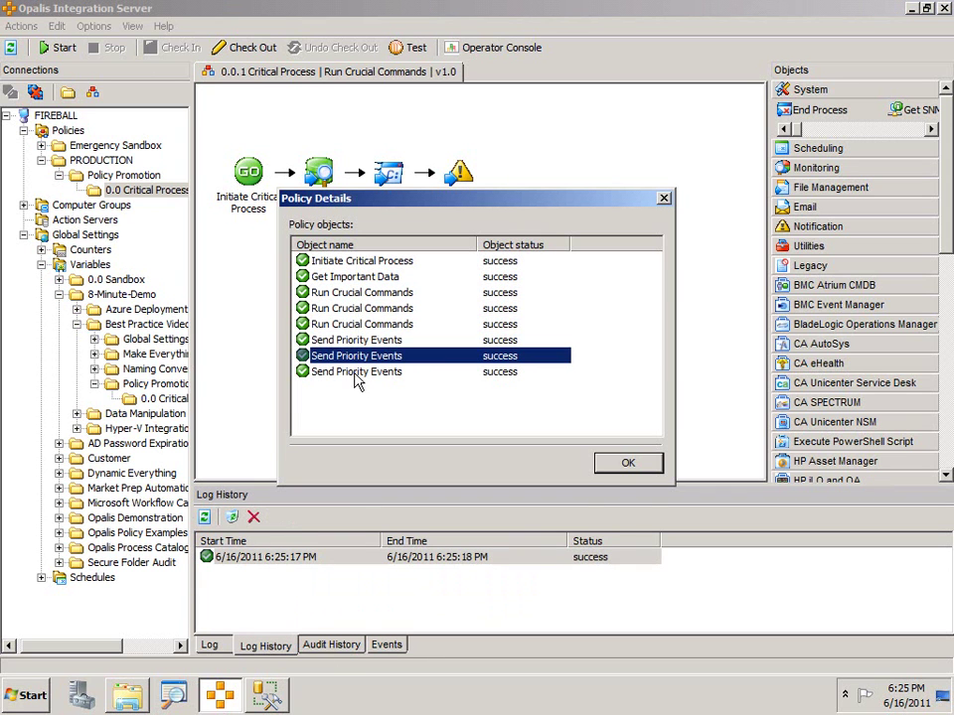
{"action": "left_click", "coordinate": [376, 277]}
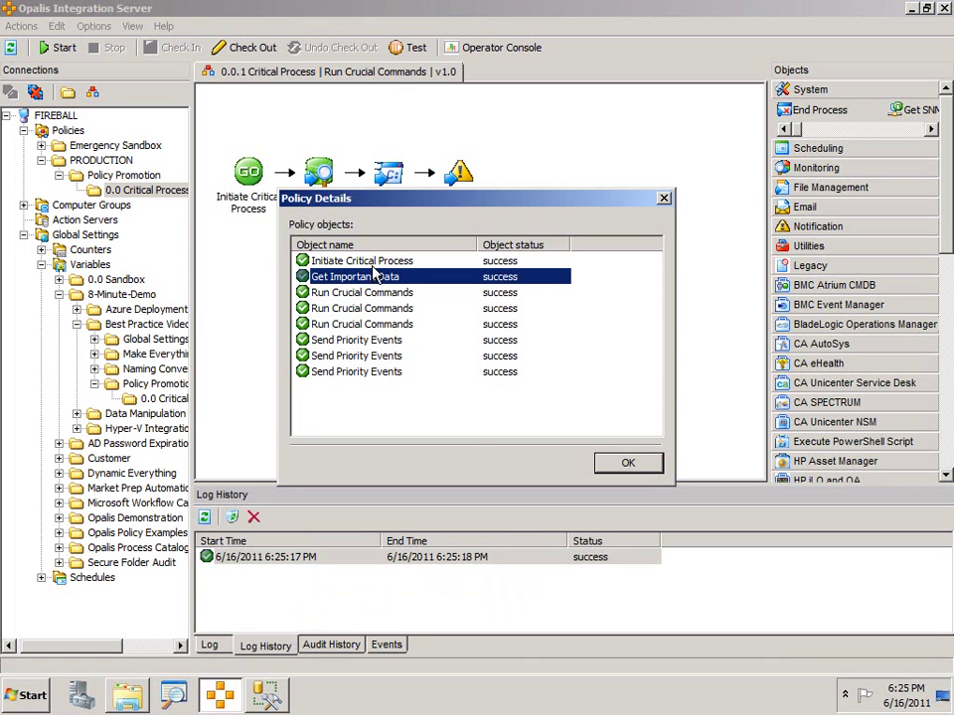
{"action": "left_click", "coordinate": [620, 462]}
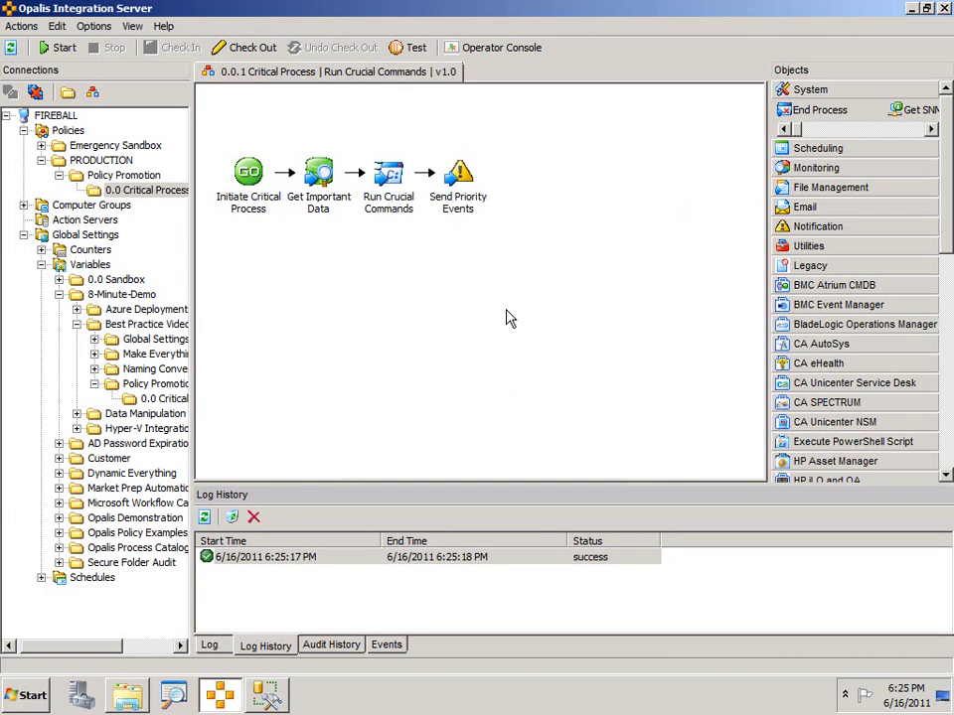